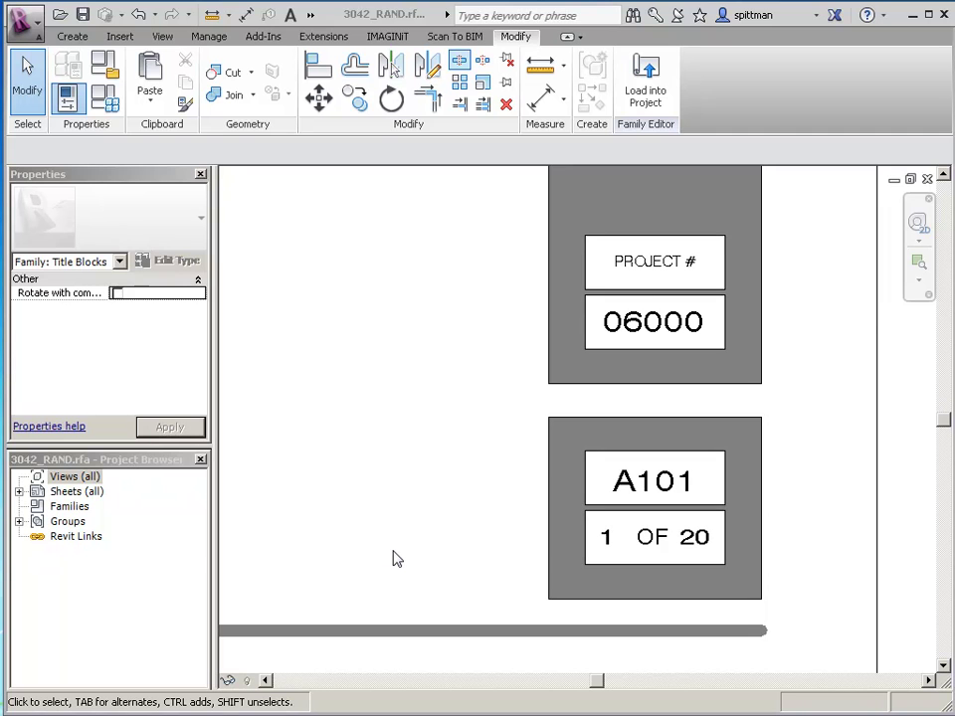
# Step: Select the sheet-number label '1', open Edit Label, and start adding a new parameter
pyautogui.click(613, 554)
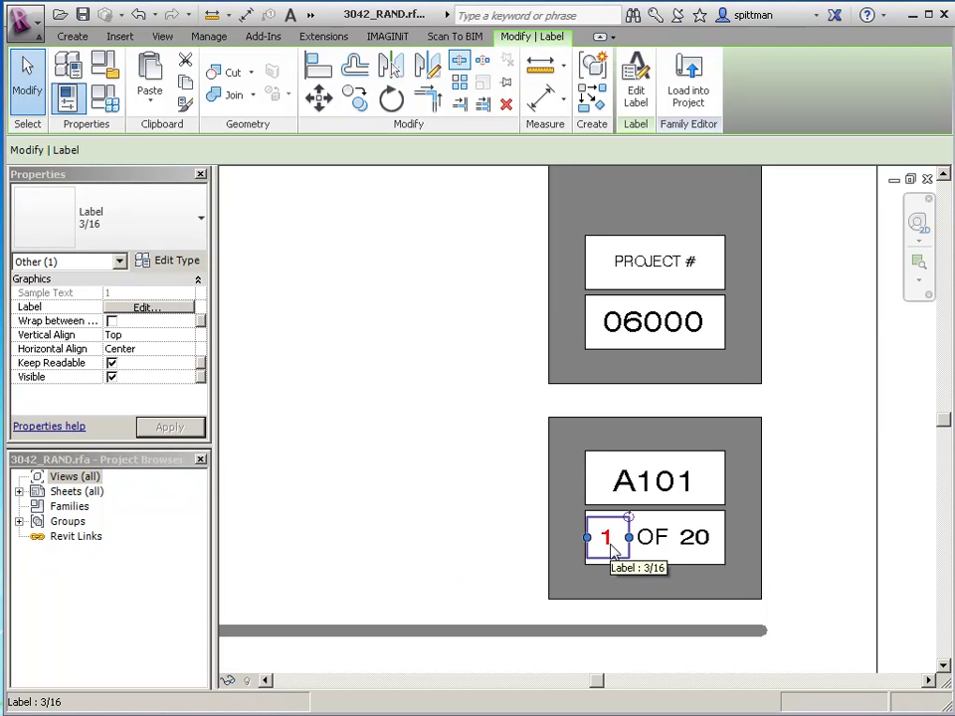
pyautogui.click(697, 549)
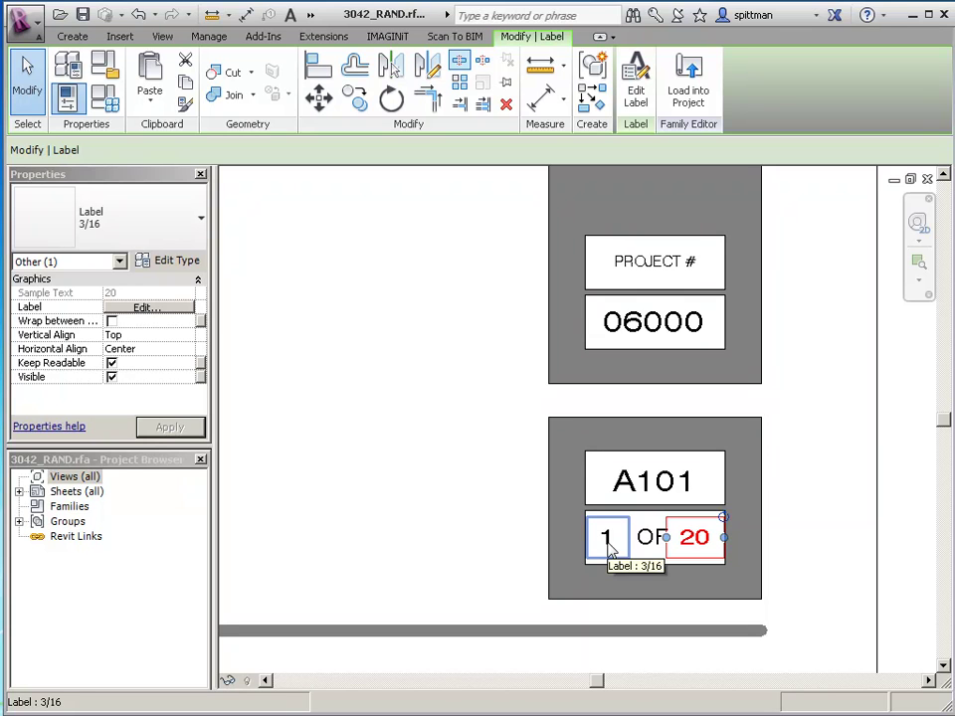
pyautogui.click(610, 550)
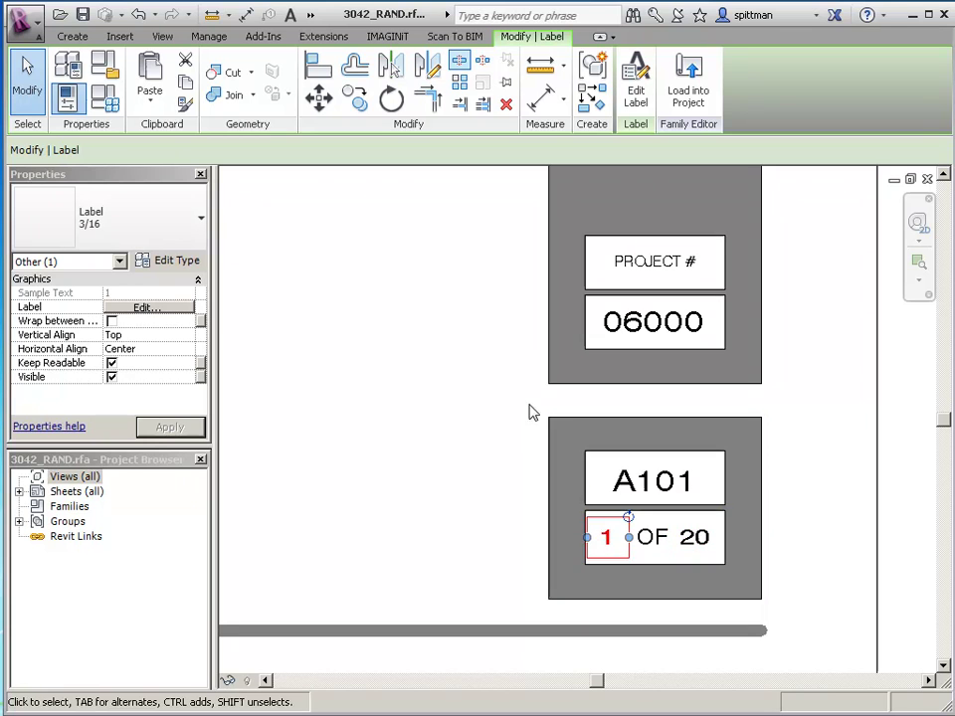
pyautogui.click(635, 95)
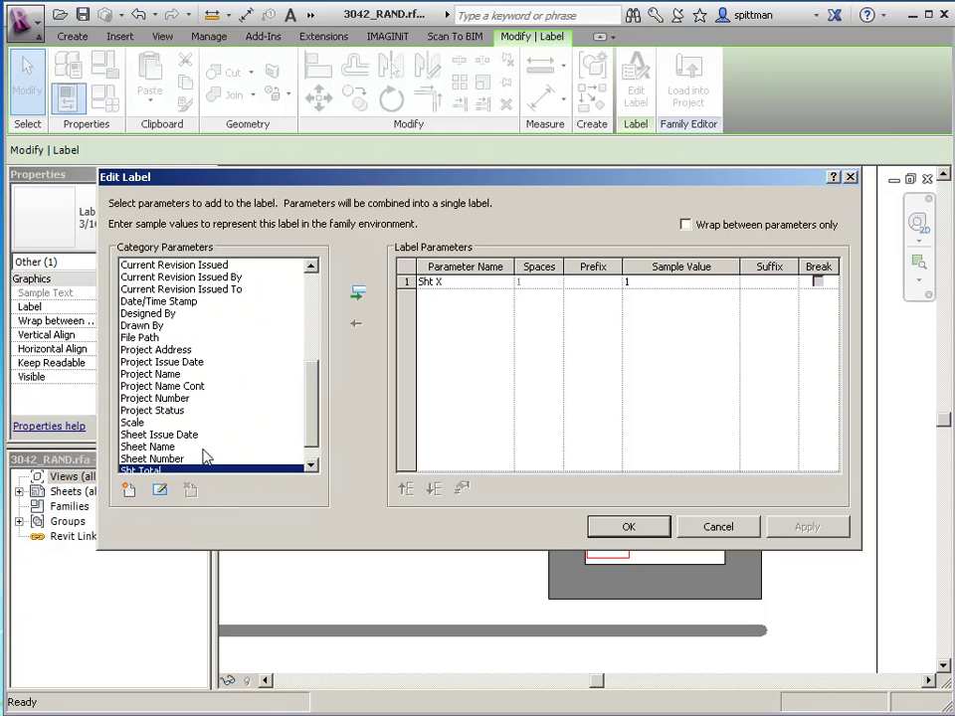
pyautogui.click(131, 494)
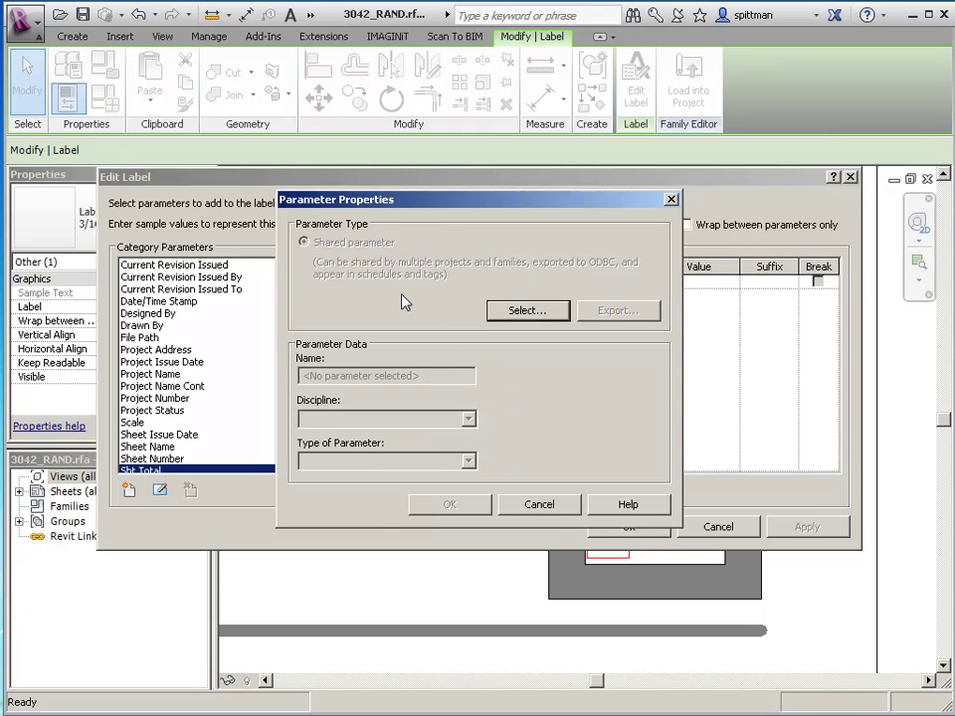
# Step: Pick the Sht X shared parameter from the TitleBlock group
pyautogui.click(531, 314)
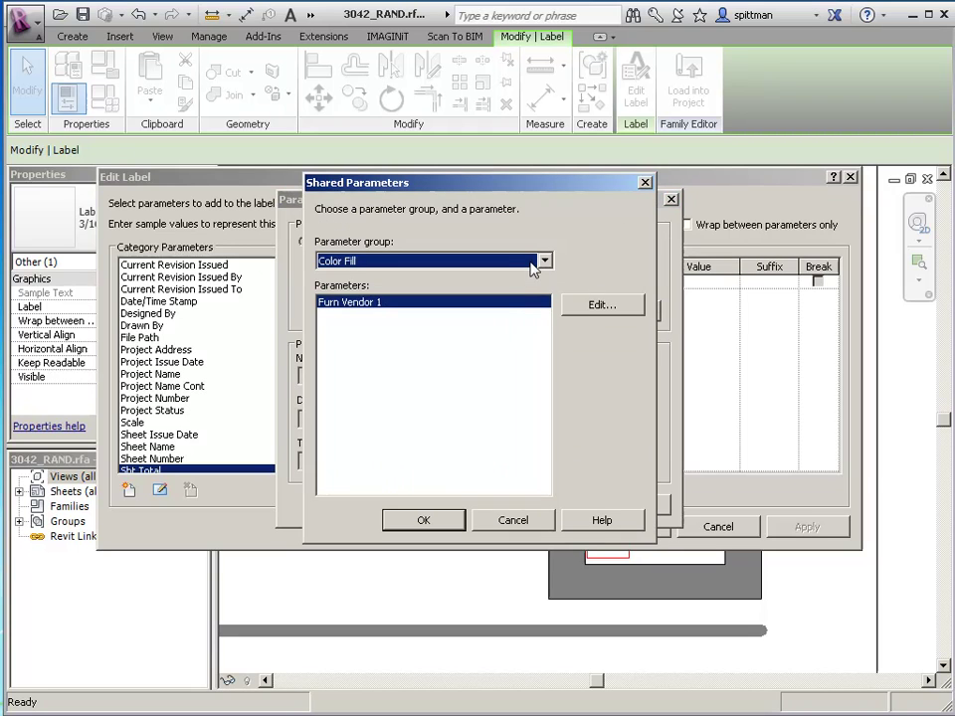
pyautogui.click(542, 261)
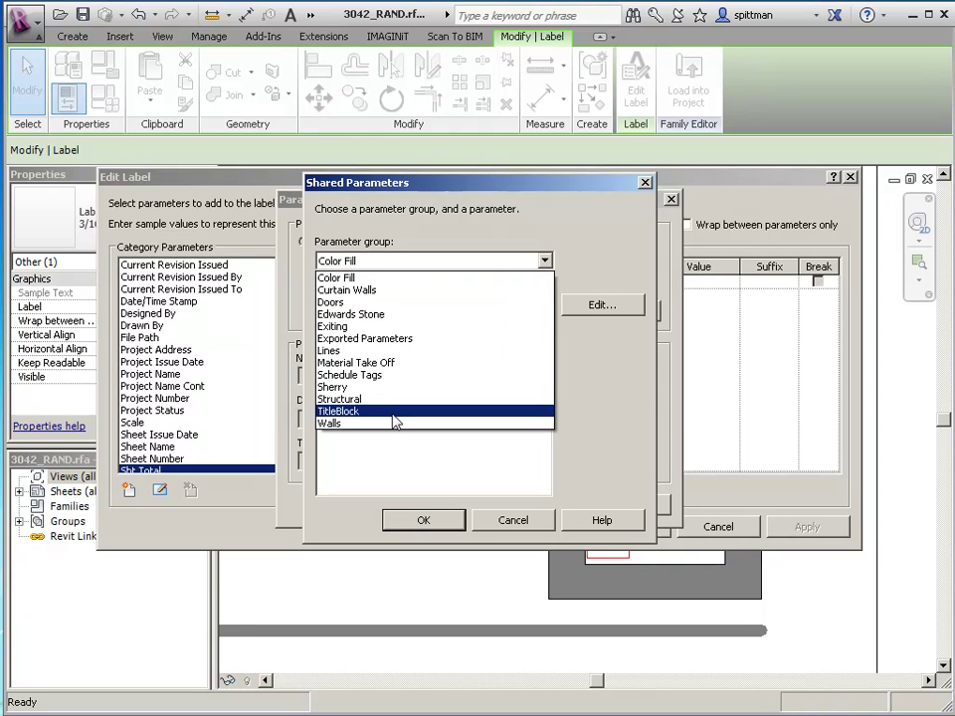
pyautogui.click(395, 410)
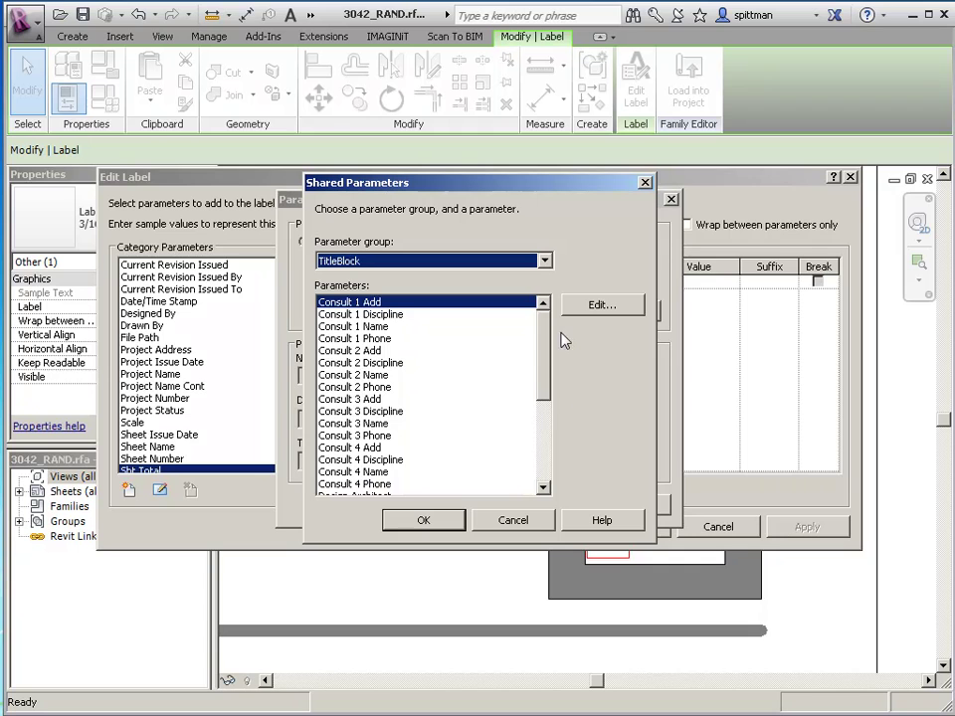
pyautogui.moveTo(547, 366); pyautogui.dragTo(545, 456)
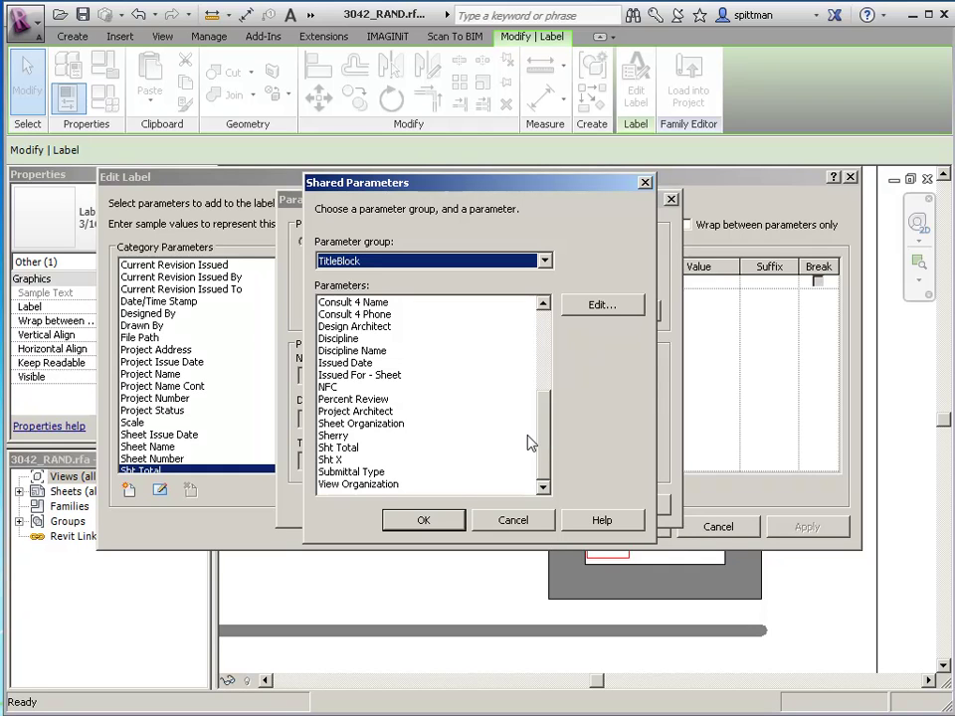
pyautogui.click(328, 460)
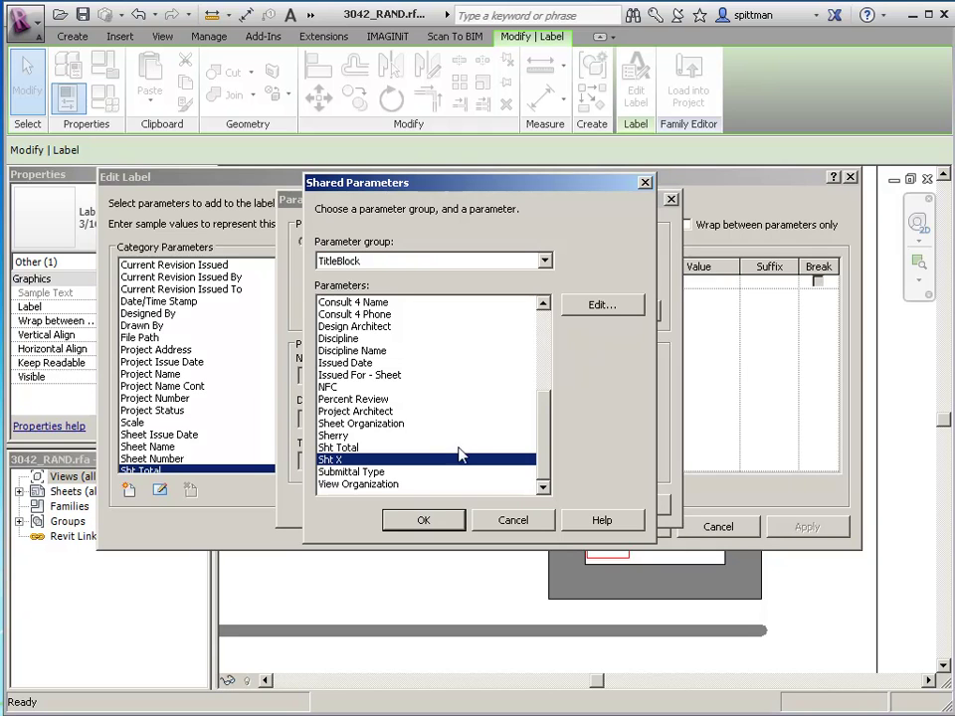
# Step: Open the shared parameter file for editing on the TitleBlock group
pyautogui.click(601, 305)
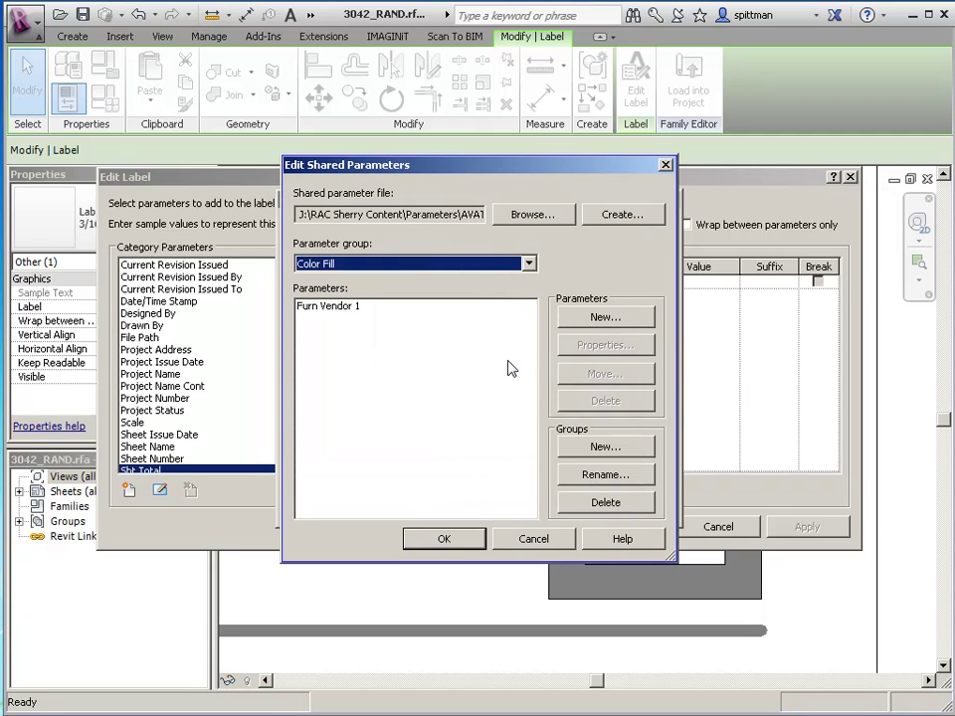
pyautogui.click(528, 264)
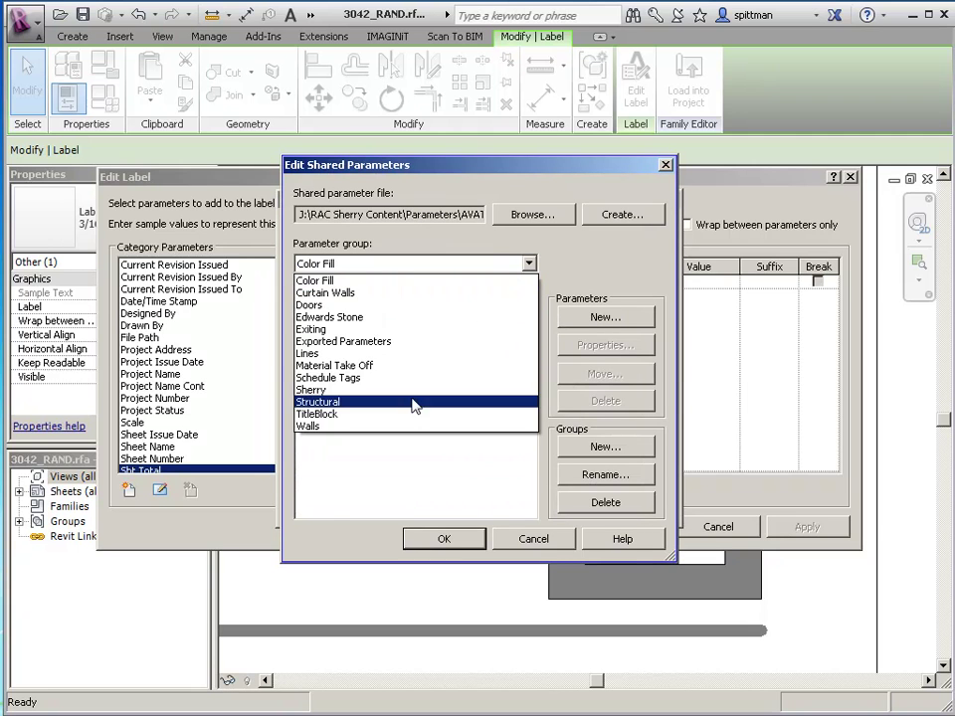
pyautogui.click(412, 421)
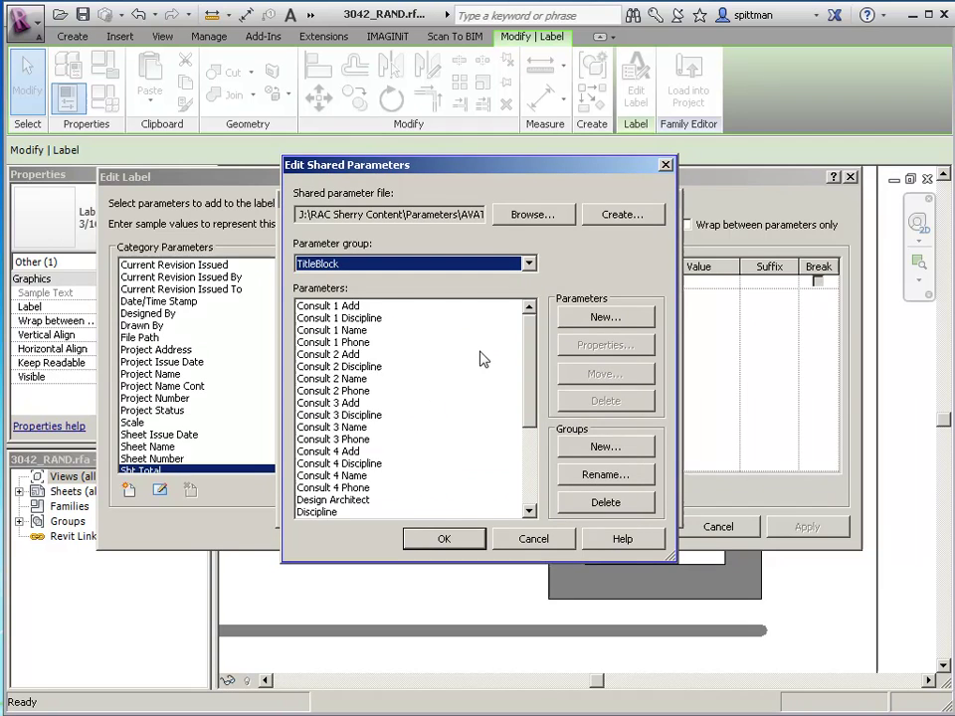
# Step: Define a new Text-type shared parameter named 'Custom Parameter Test'
pyautogui.click(604, 319)
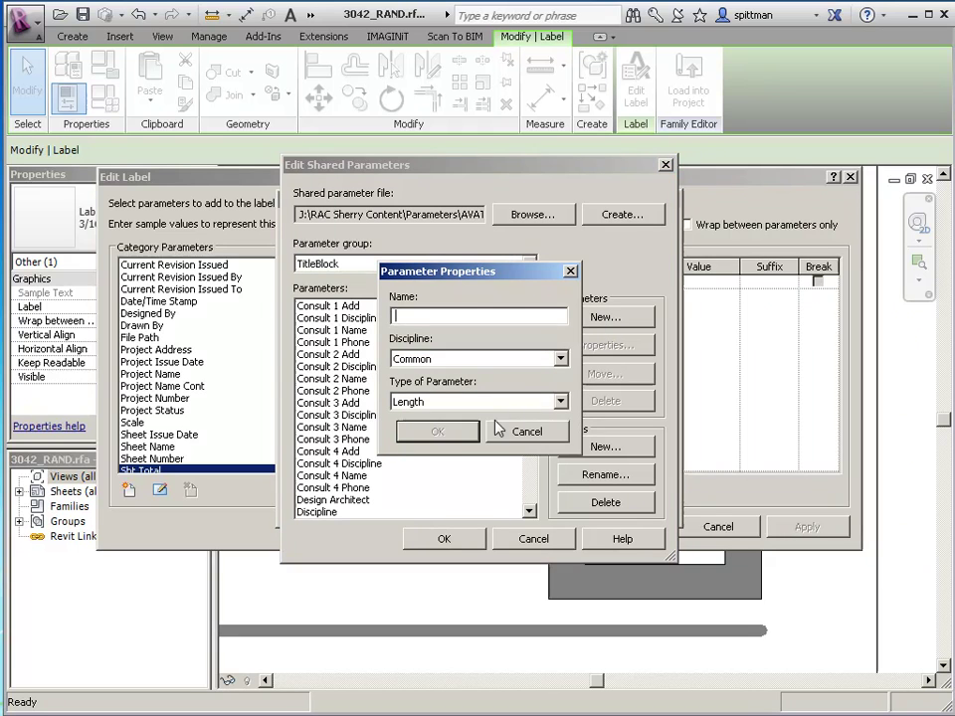
pyautogui.click(560, 401)
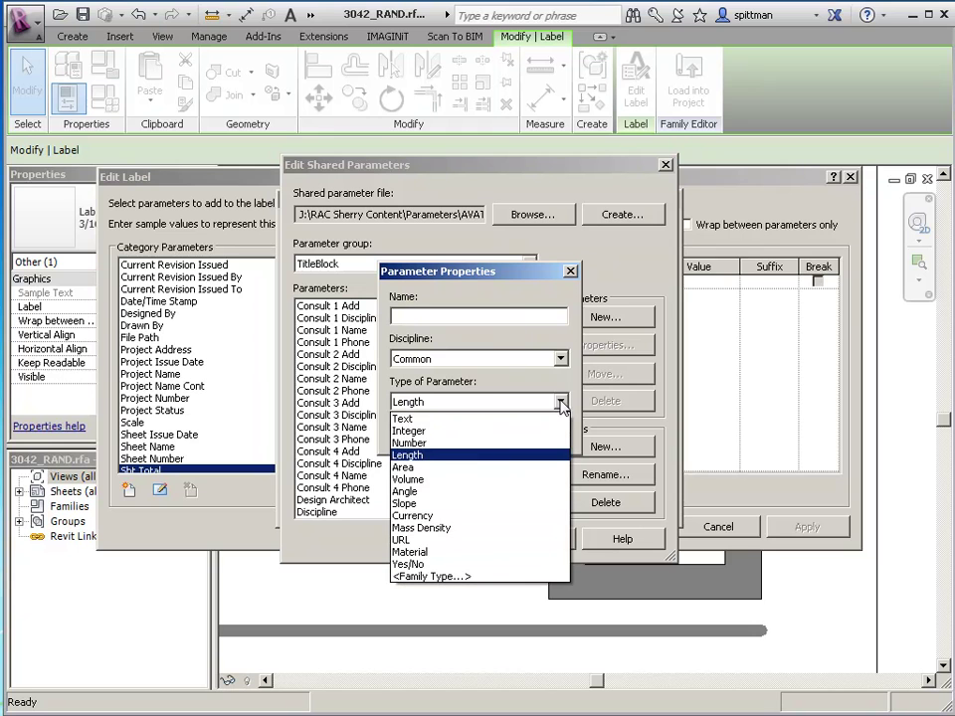
pyautogui.click(445, 419)
pyautogui.click(415, 318)
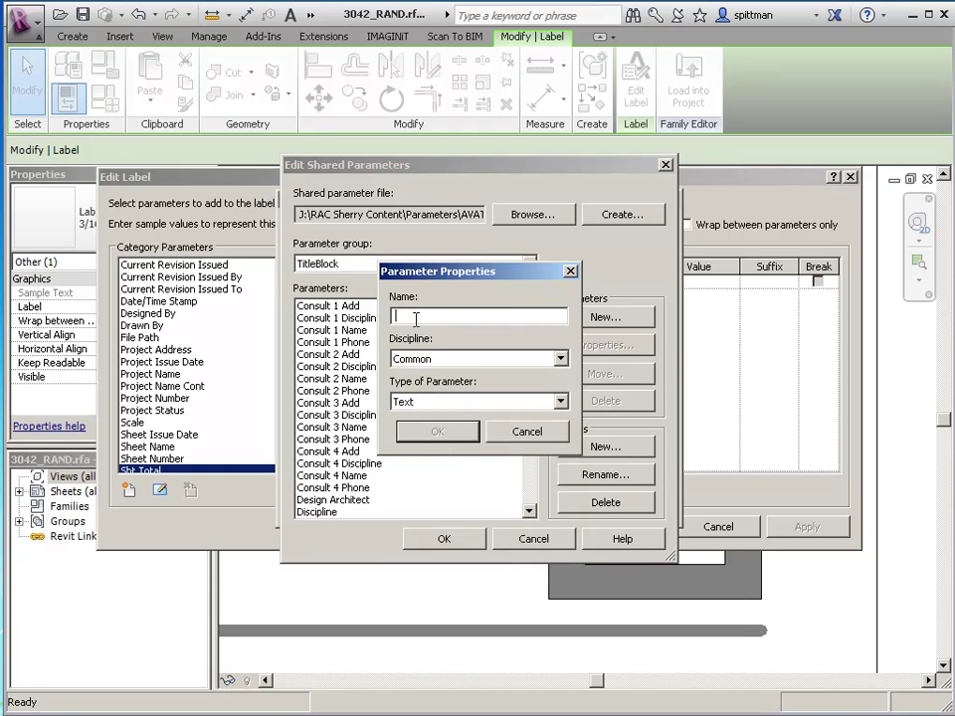
pyautogui.write('Custom Parameter Test')
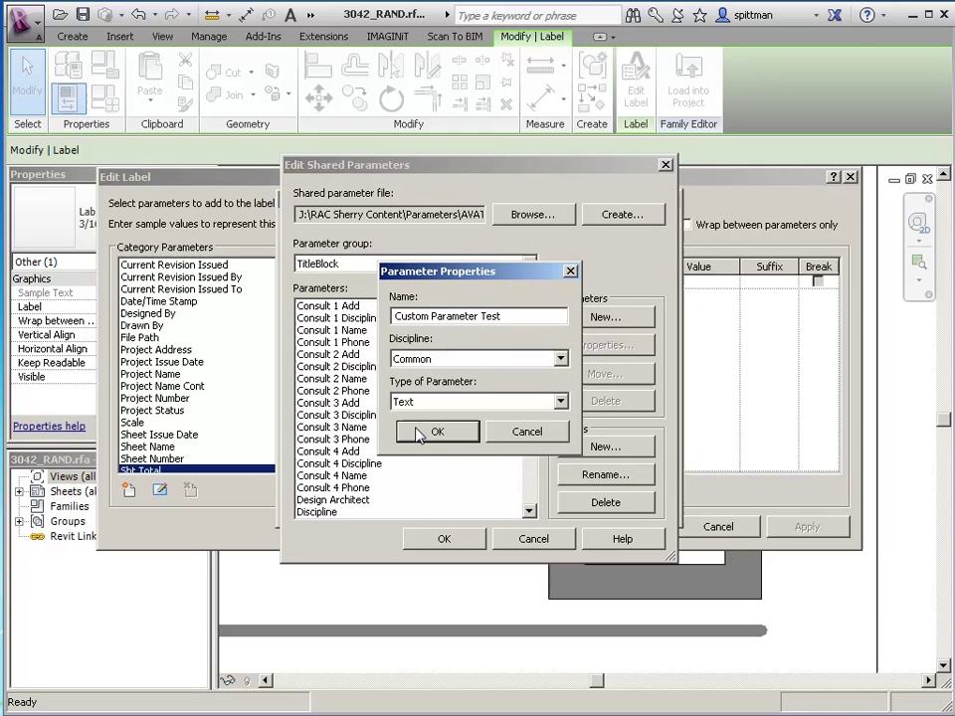
# Step: Discard the new parameter and review Sht X's Common discipline and Text type
pyautogui.click(505, 436)
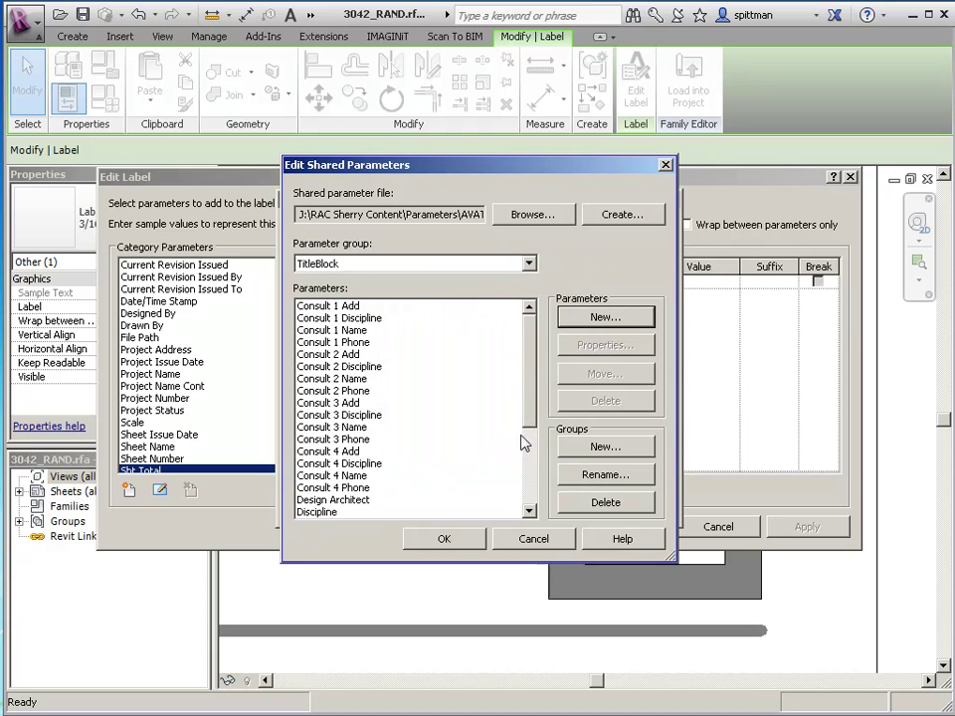
pyautogui.scroll(-4, 532, 418)
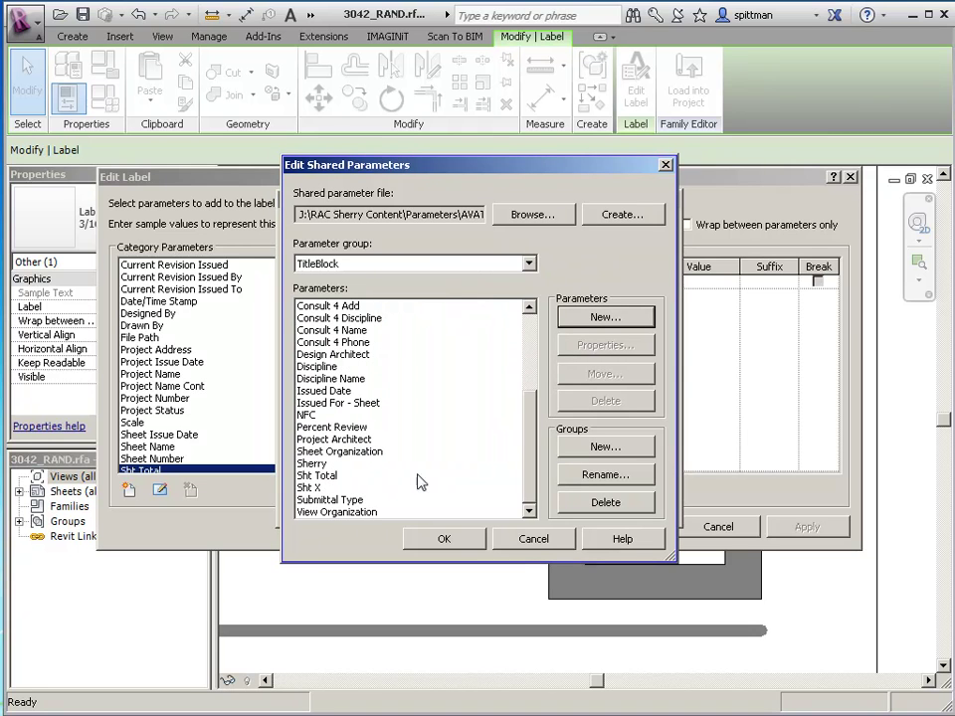
pyautogui.click(317, 488)
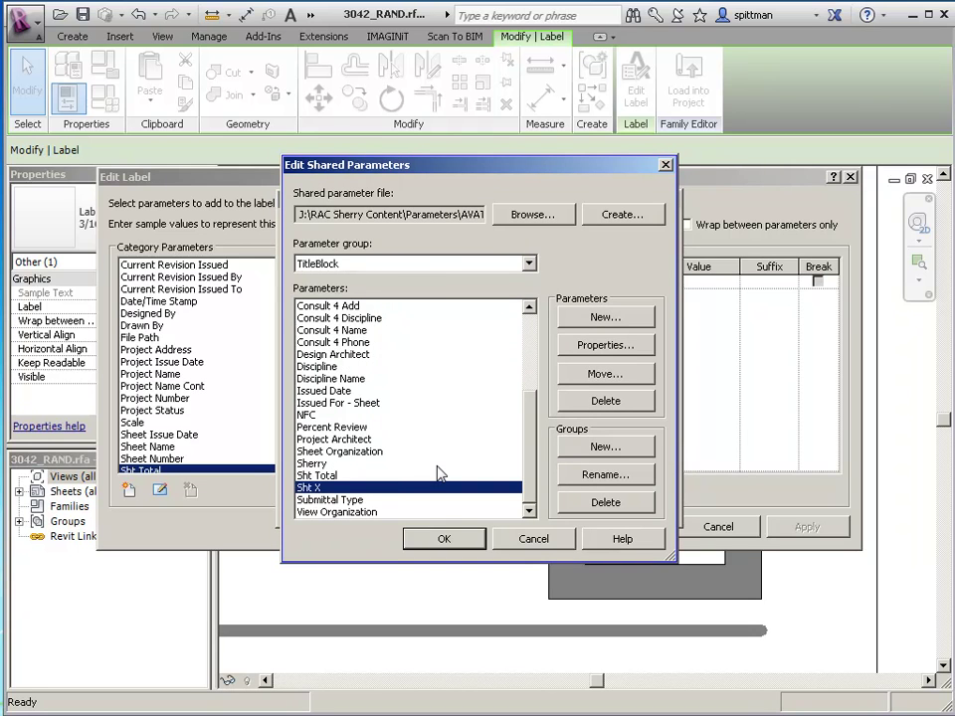
pyautogui.click(596, 347)
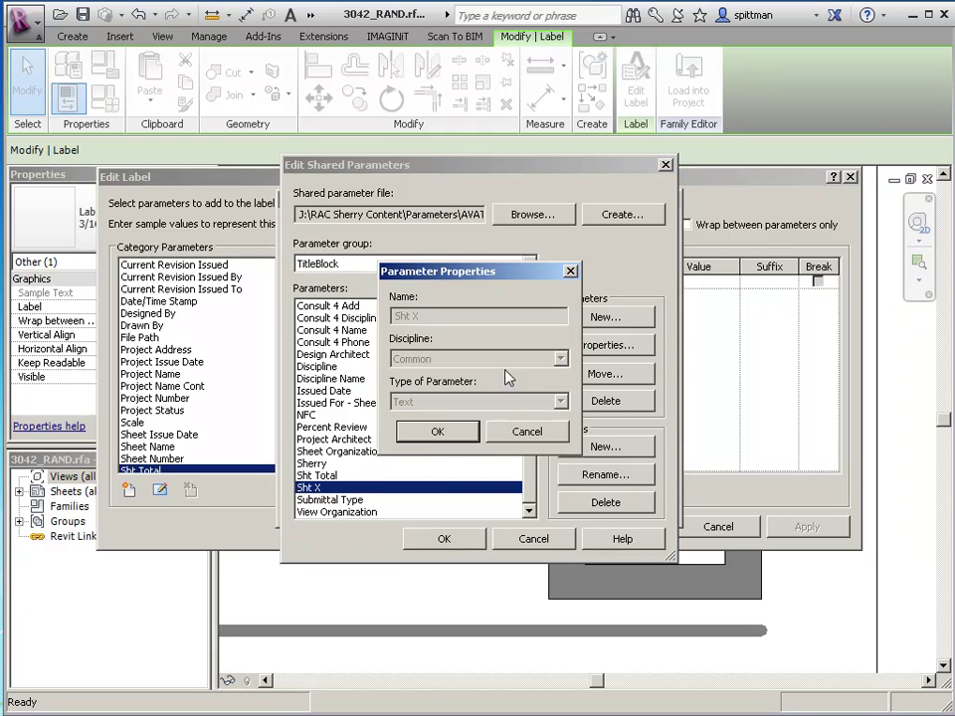
pyautogui.click(502, 437)
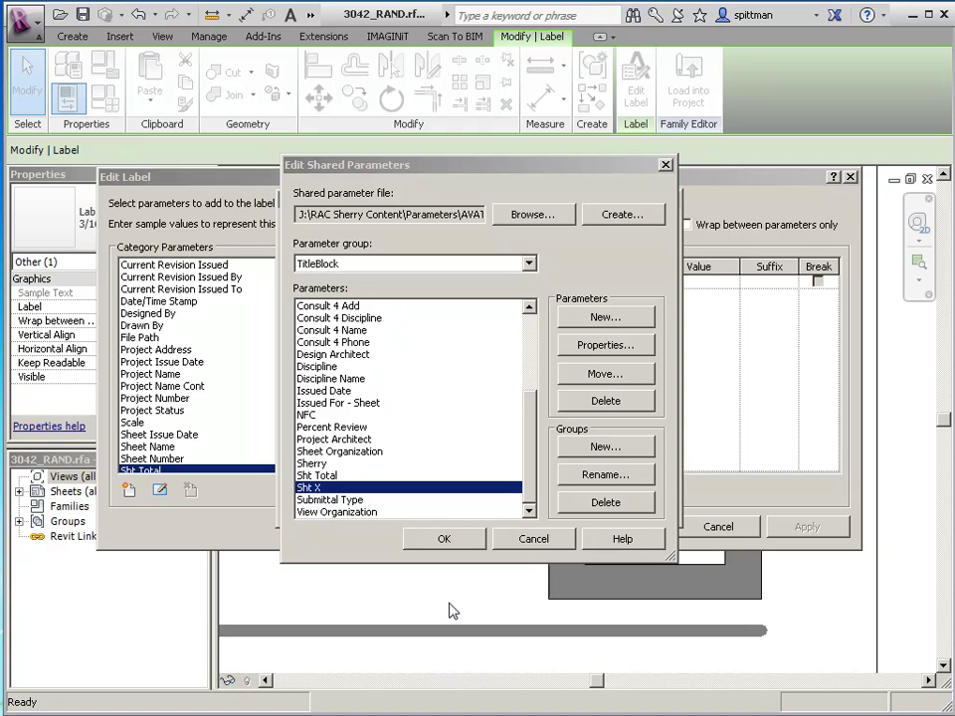
# Step: Revisit Sht X's parameter properties, then close the parameter and label dialogs
pyautogui.click(607, 346)
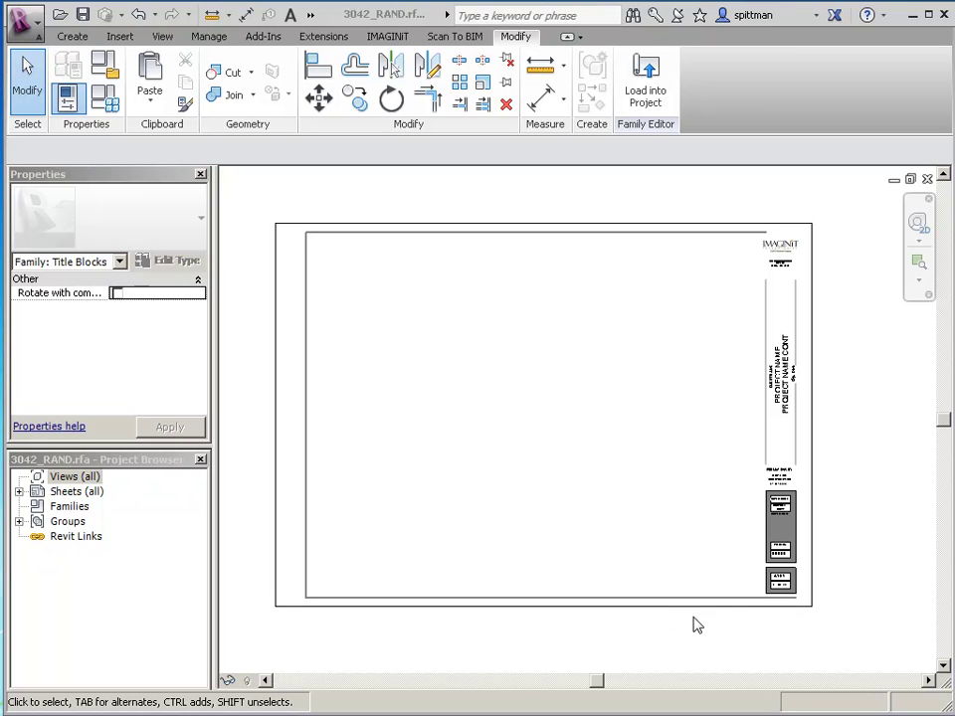
# Step: Zoom into the sheet-number panel and confirm the '1' label is bound to Sht X
pyautogui.scroll(6, 785, 612)
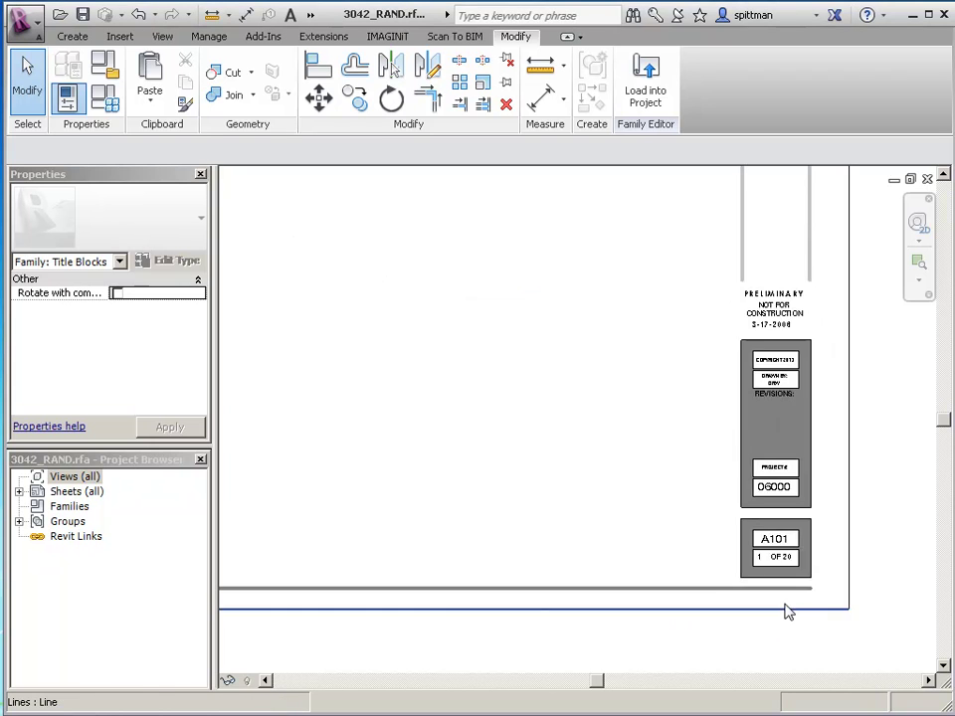
pyautogui.scroll(1, 785, 612)
pyautogui.moveTo(782, 597); pyautogui.dragTo(635, 603, button='middle')
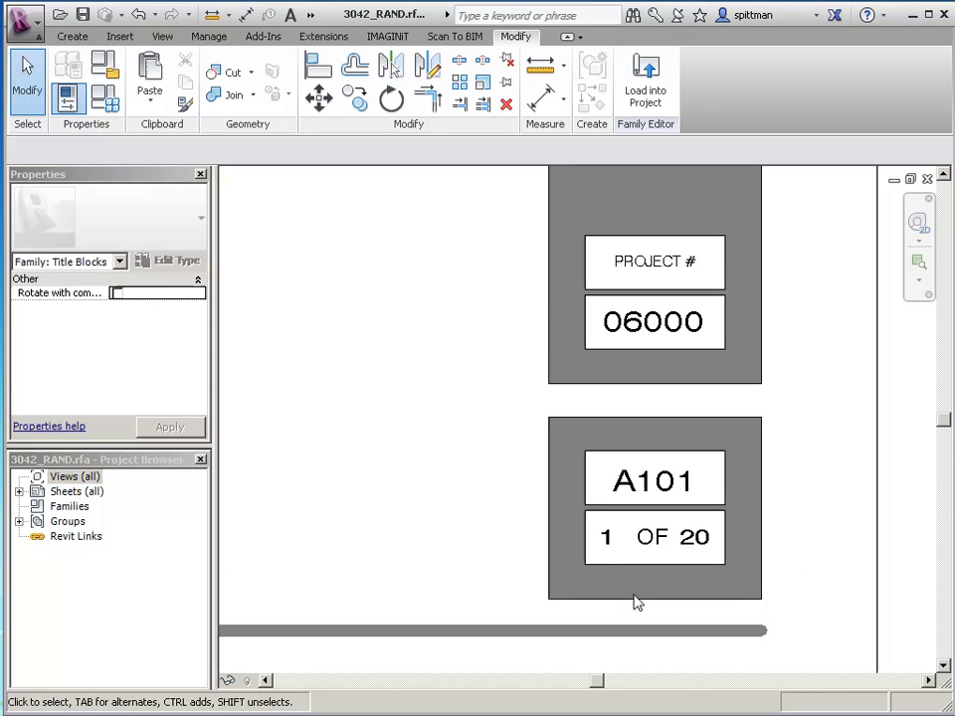
pyautogui.click(605, 541)
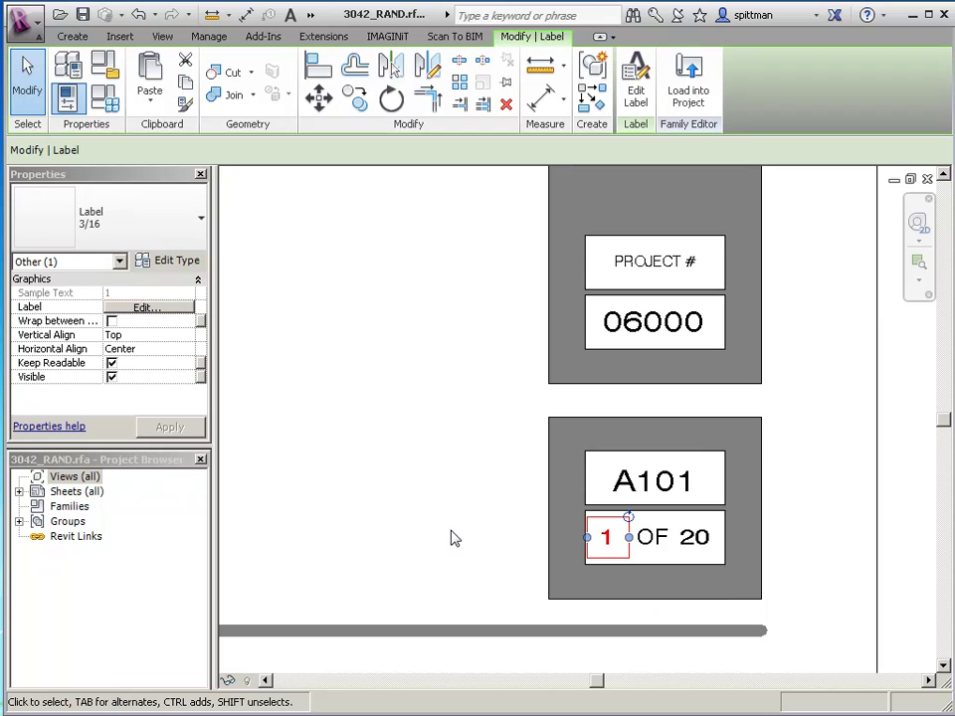
pyautogui.click(692, 542)
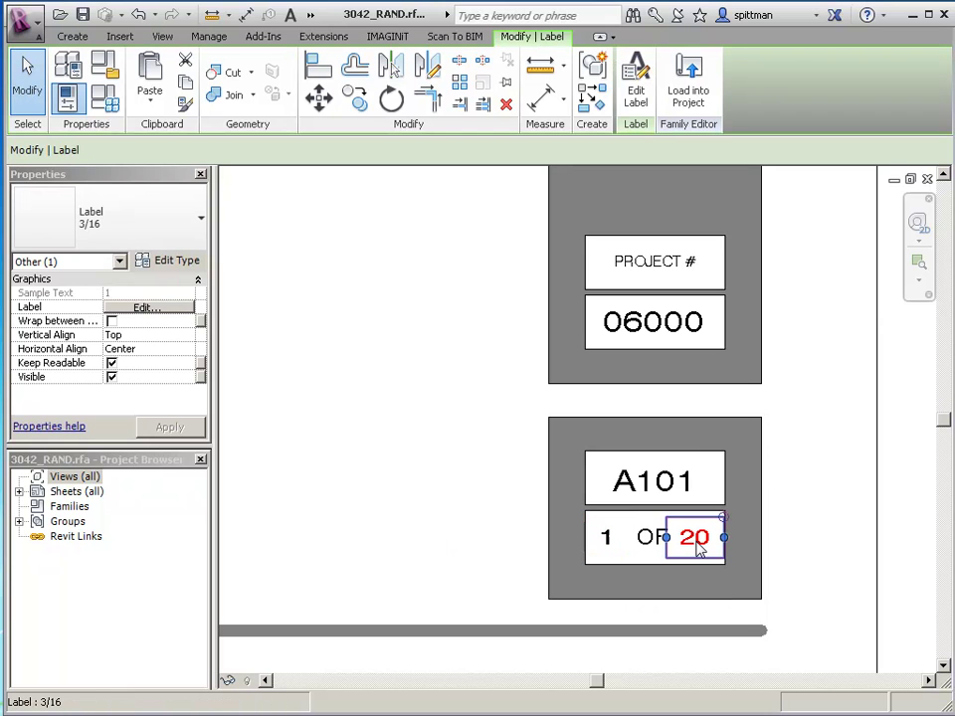
pyautogui.click(304, 556)
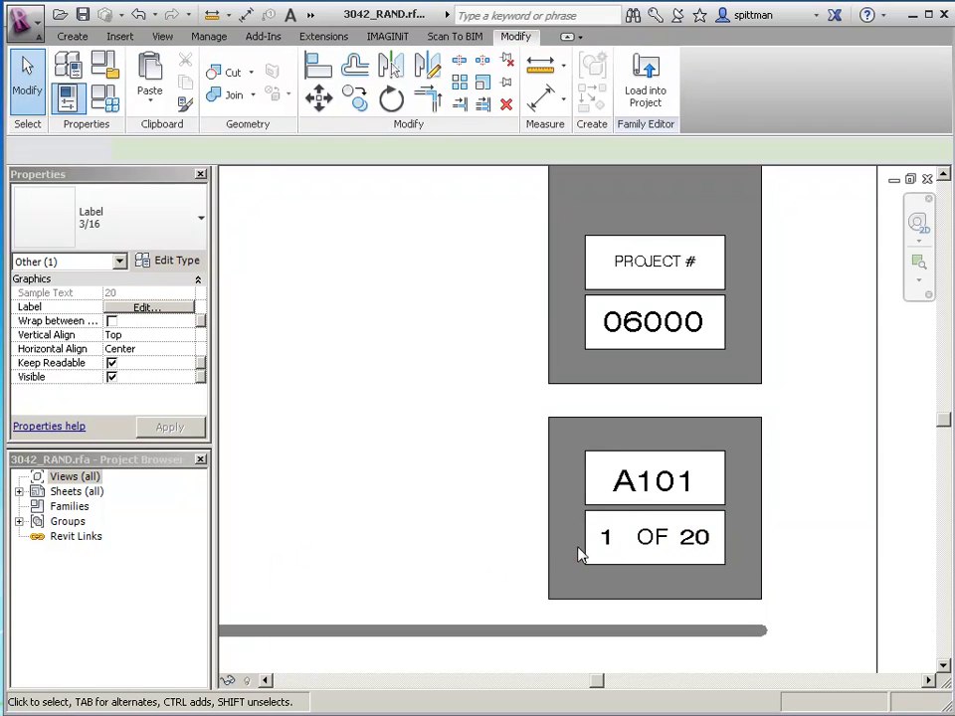
pyautogui.click(607, 542)
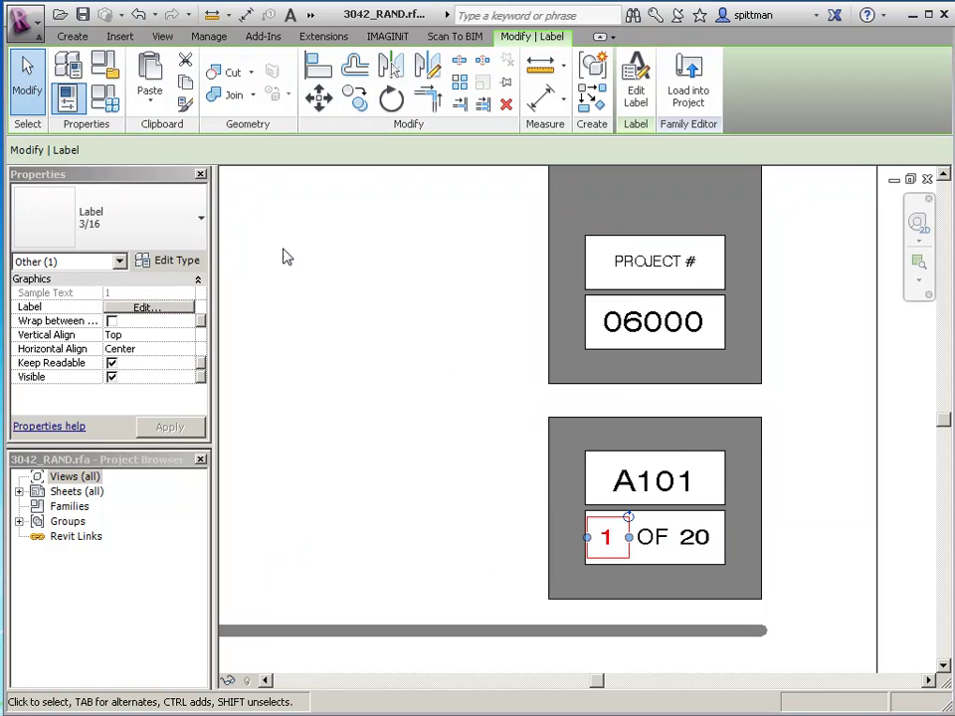
pyautogui.click(170, 307)
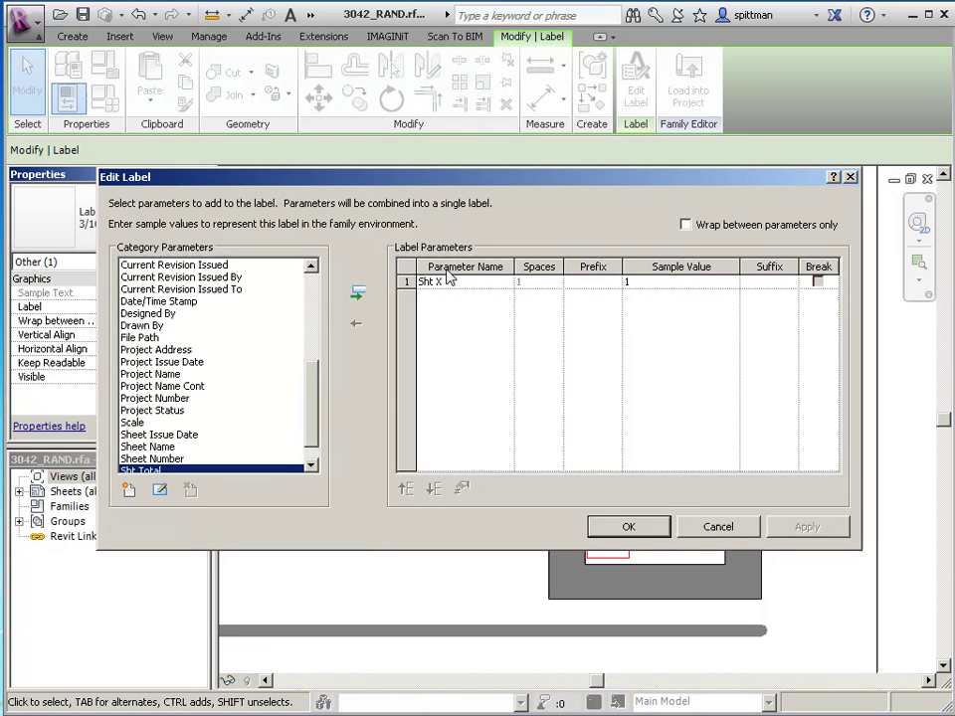
pyautogui.click(629, 529)
# Step: Confirm the '20' label uses Sht Total with sample value 20
pyautogui.click(693, 537)
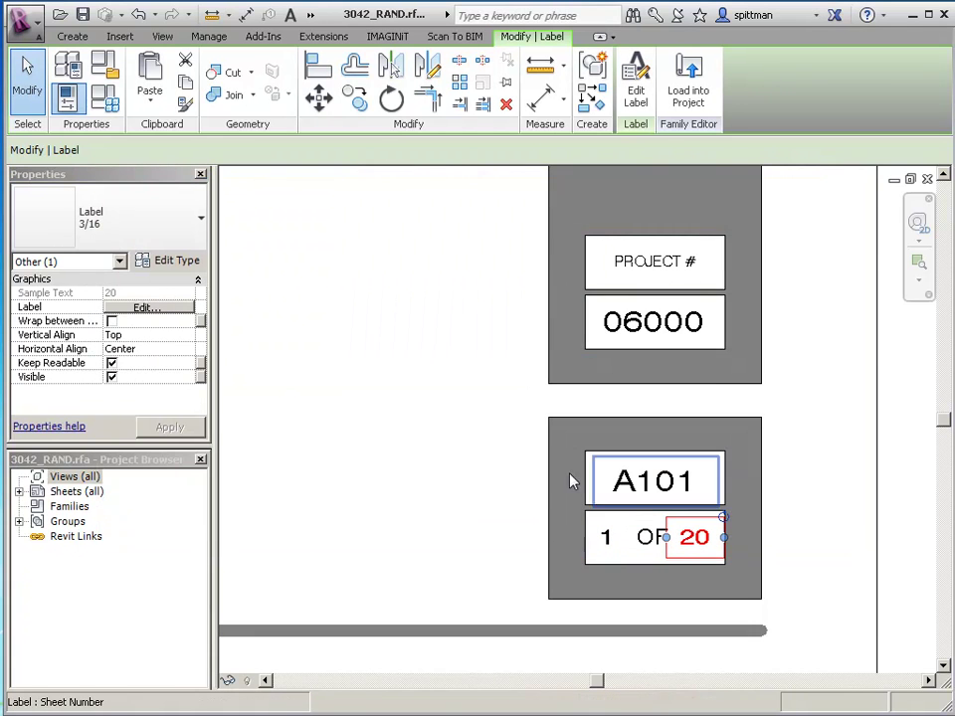
pyautogui.click(170, 308)
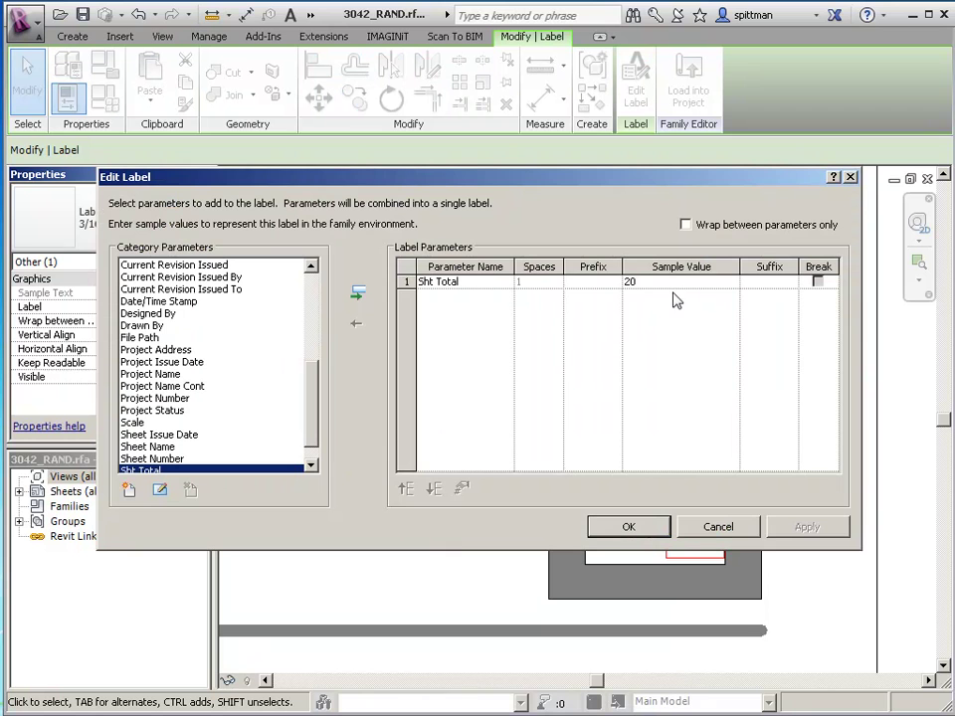
pyautogui.click(631, 528)
pyautogui.click(454, 521)
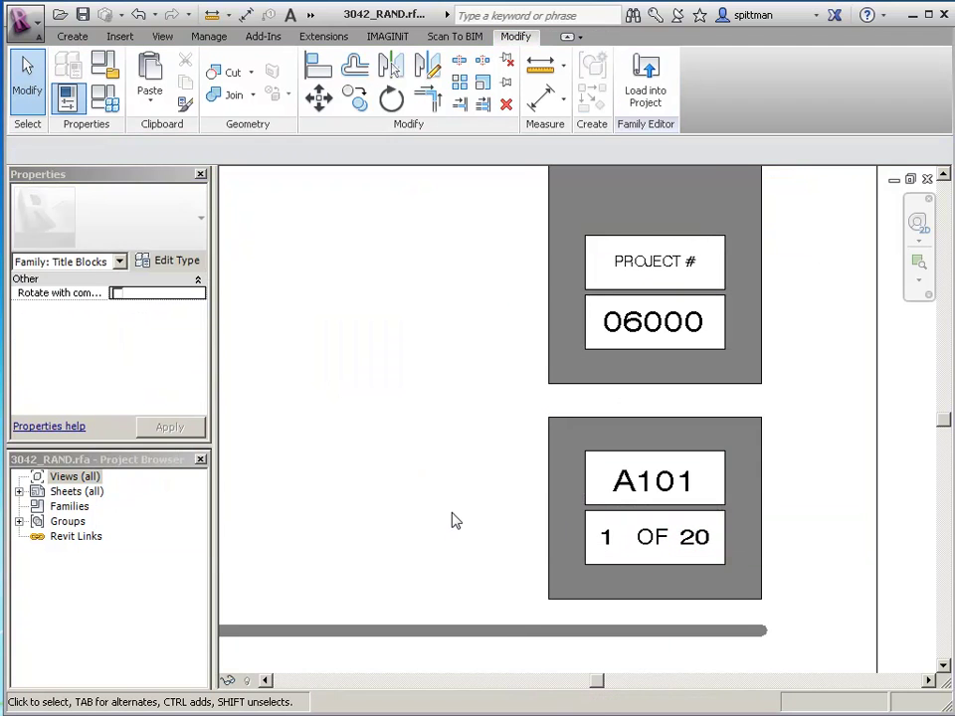
# Step: Load the edited title block family into Project6 and dismiss the warning
pyautogui.click(656, 100)
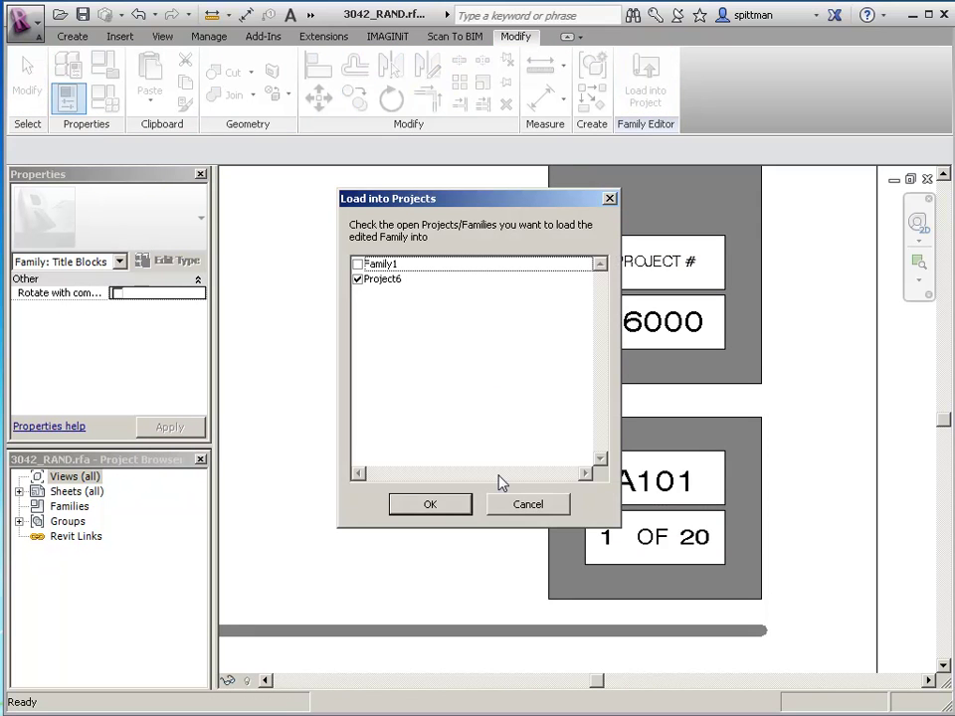
pyautogui.click(431, 508)
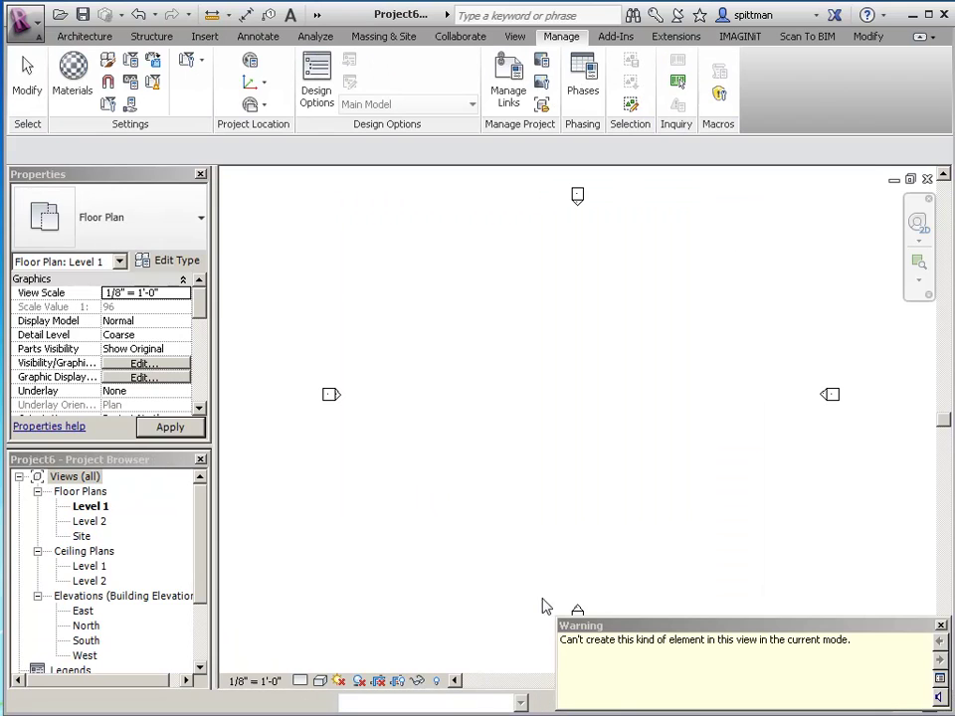
pyautogui.moveTo(669, 626); pyautogui.dragTo(488, 450)
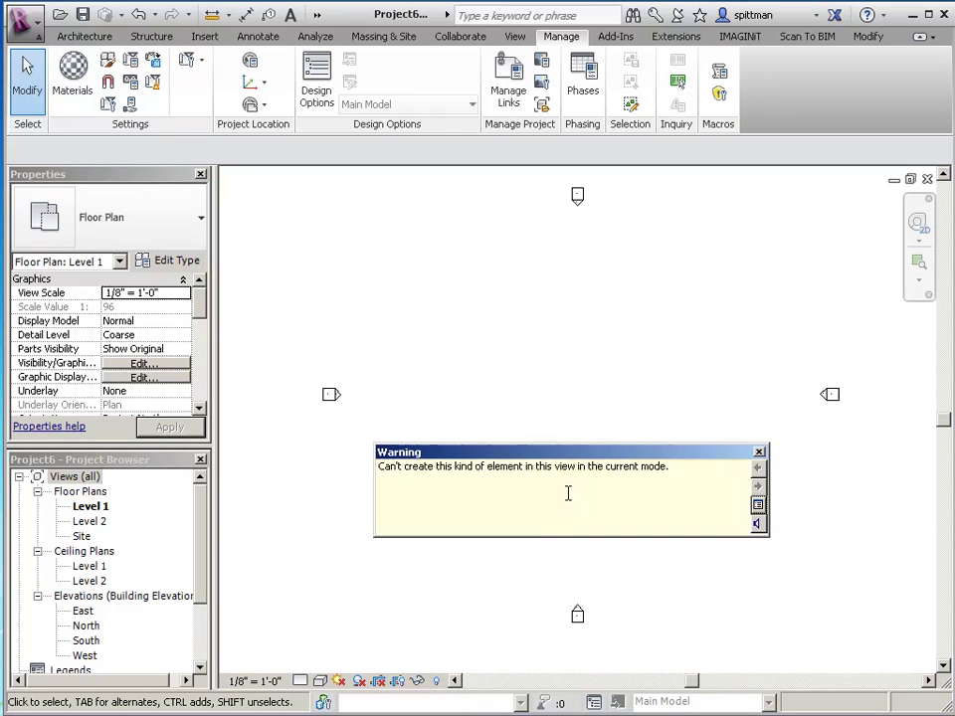
pyautogui.click(760, 454)
# Step: Select the Sheets (all) group in Project6's Project Browser
pyautogui.scroll(-3, 204, 607)
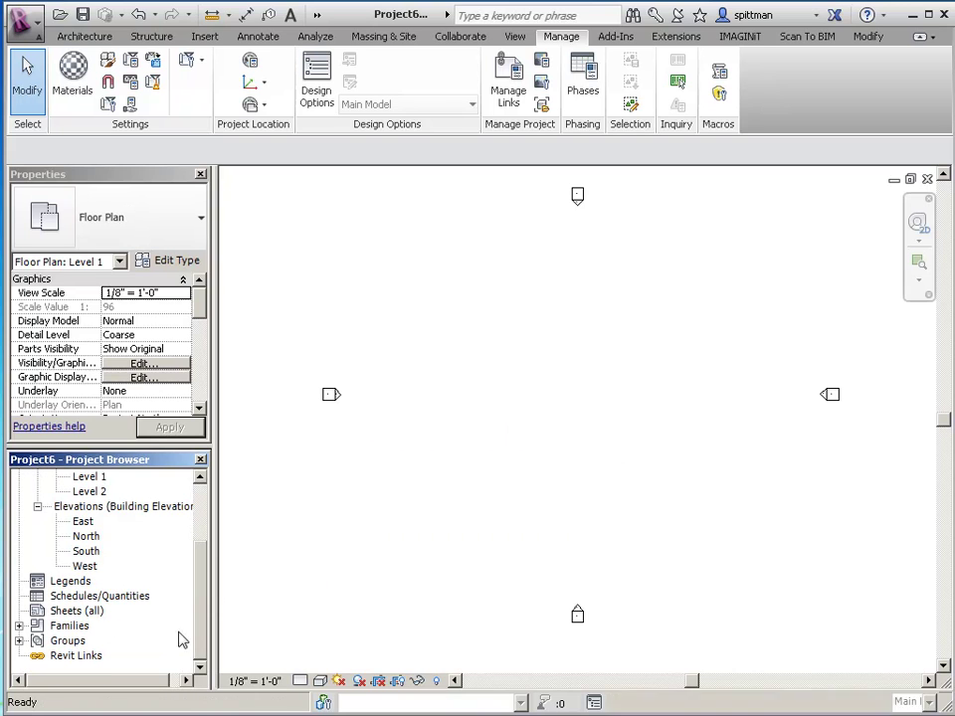
pyautogui.click(61, 611)
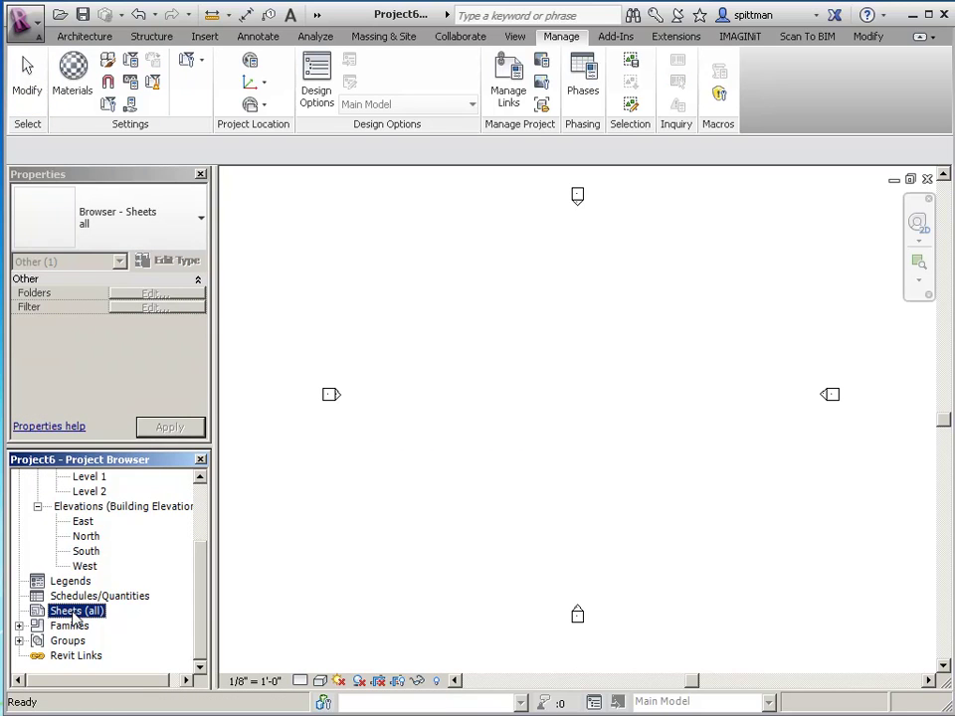
pyautogui.rightClick(75, 616)
# Step: Create sheet A101 with the 3042_RAND : IMAGINiT title block and zoom into its sheet count box
pyautogui.click(100, 619)
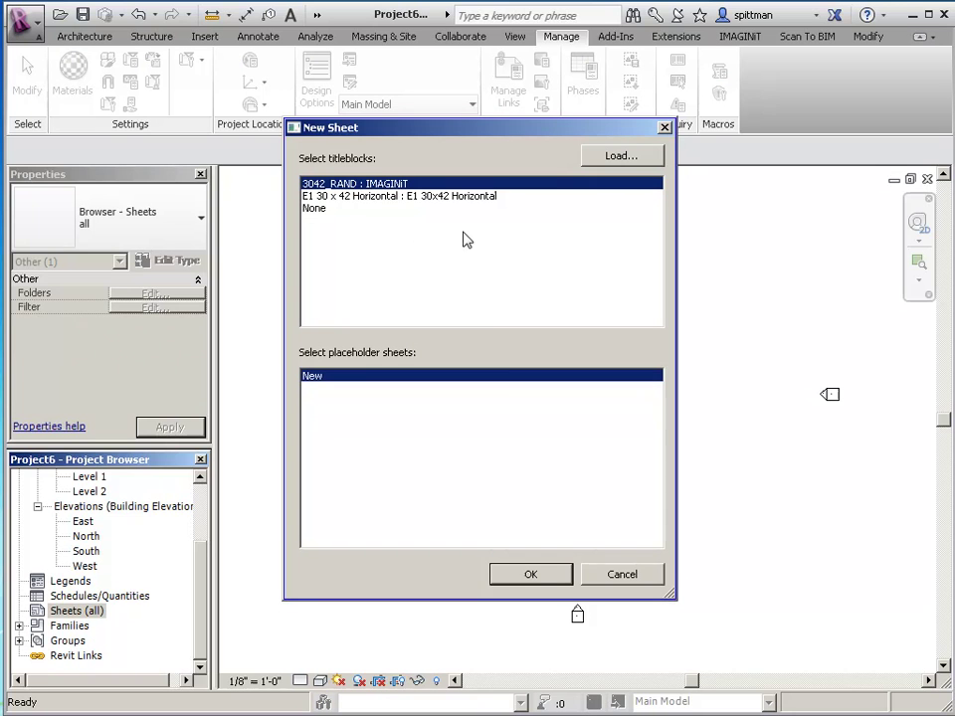
pyautogui.click(553, 575)
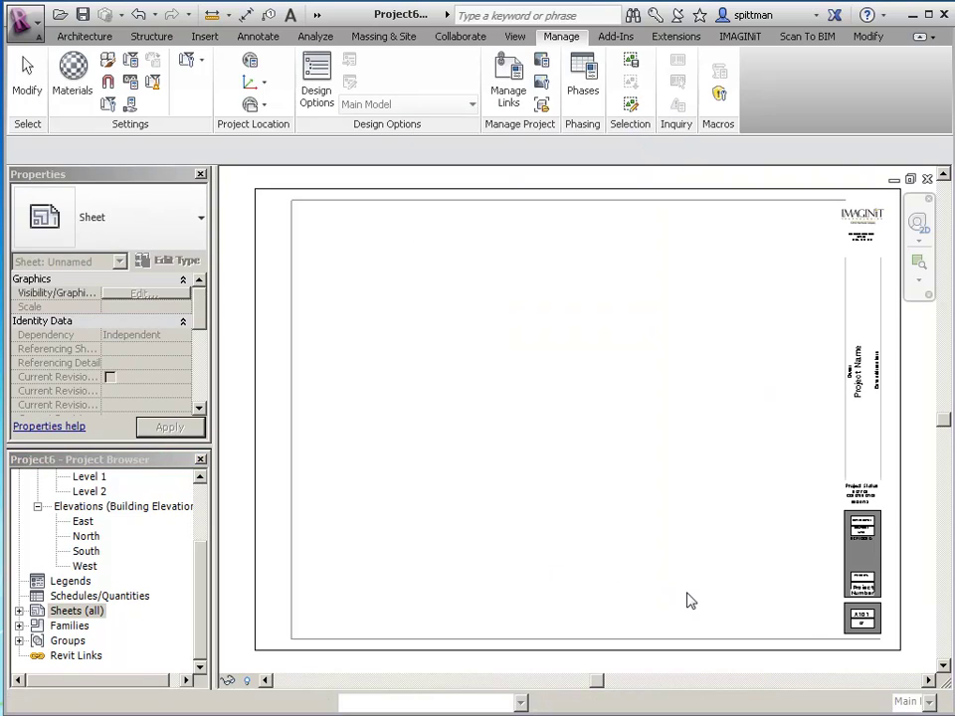
pyautogui.click(880, 643)
pyautogui.scroll(2, 796, 627)
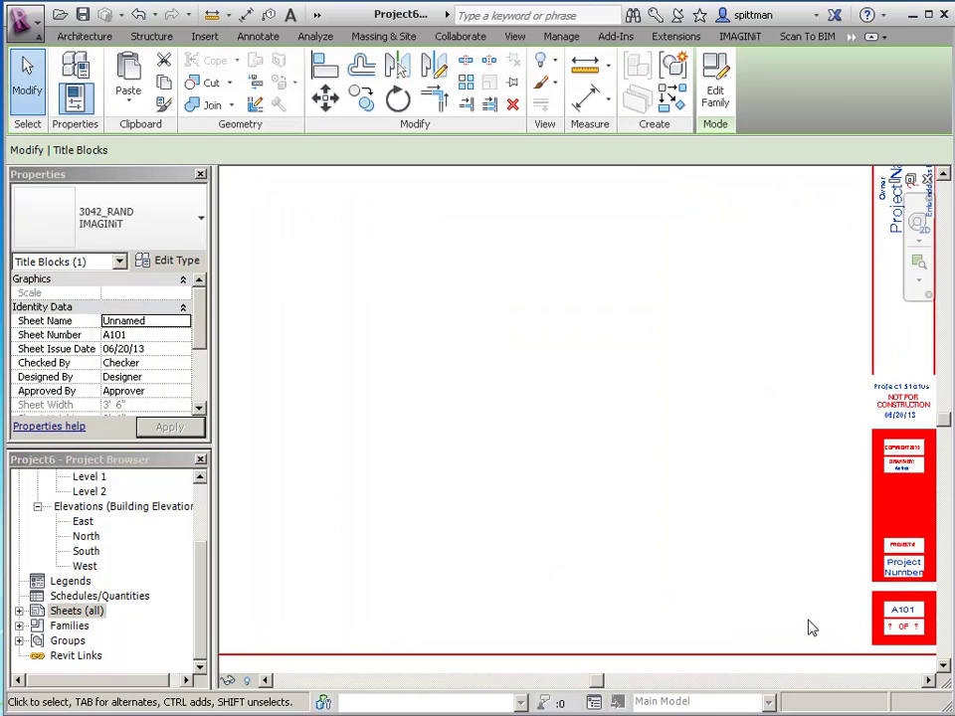
pyautogui.moveTo(811, 628); pyautogui.dragTo(506, 550, button='middle')
pyautogui.scroll(3, 623, 565)
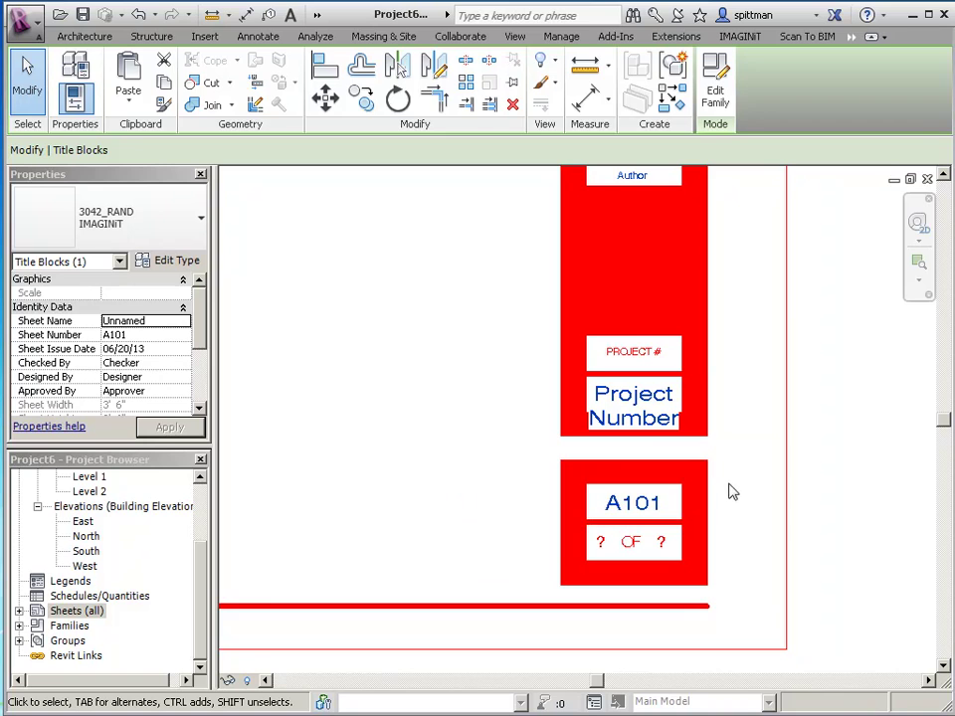
pyautogui.click(734, 522)
pyautogui.click(473, 543)
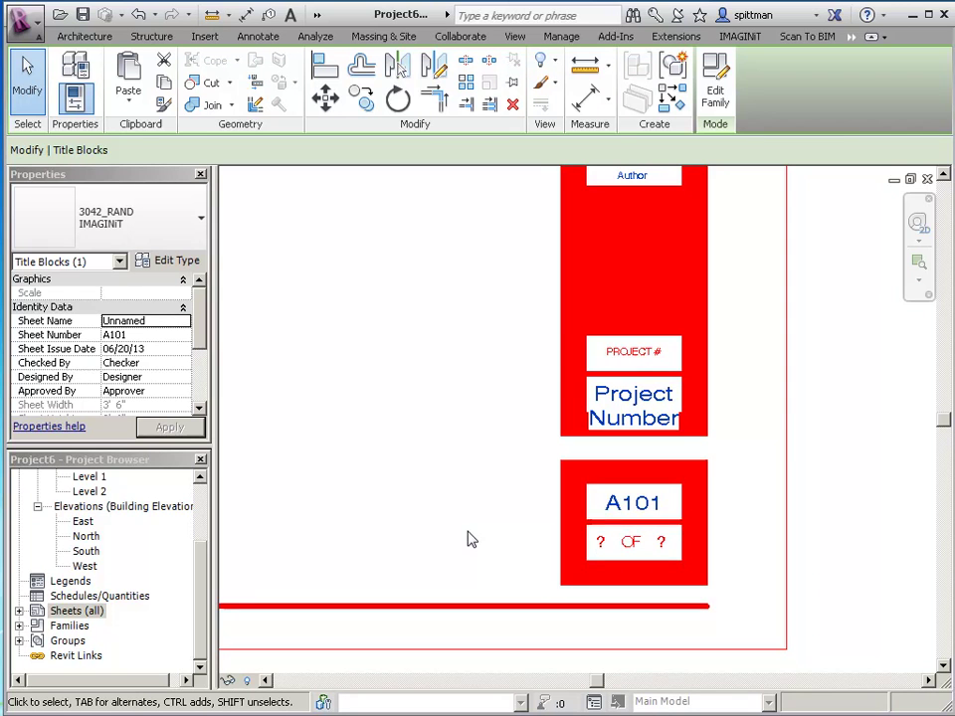
# Step: Add a shared project parameter, choosing Sht X from the TitleBlock group
pyautogui.click(493, 510)
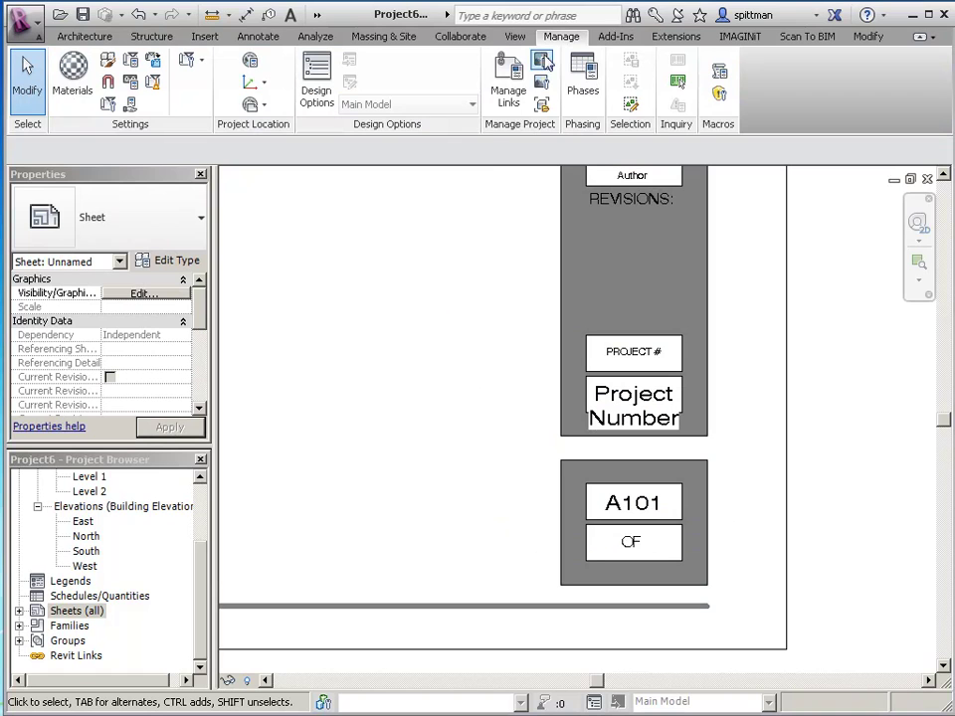
pyautogui.click(130, 61)
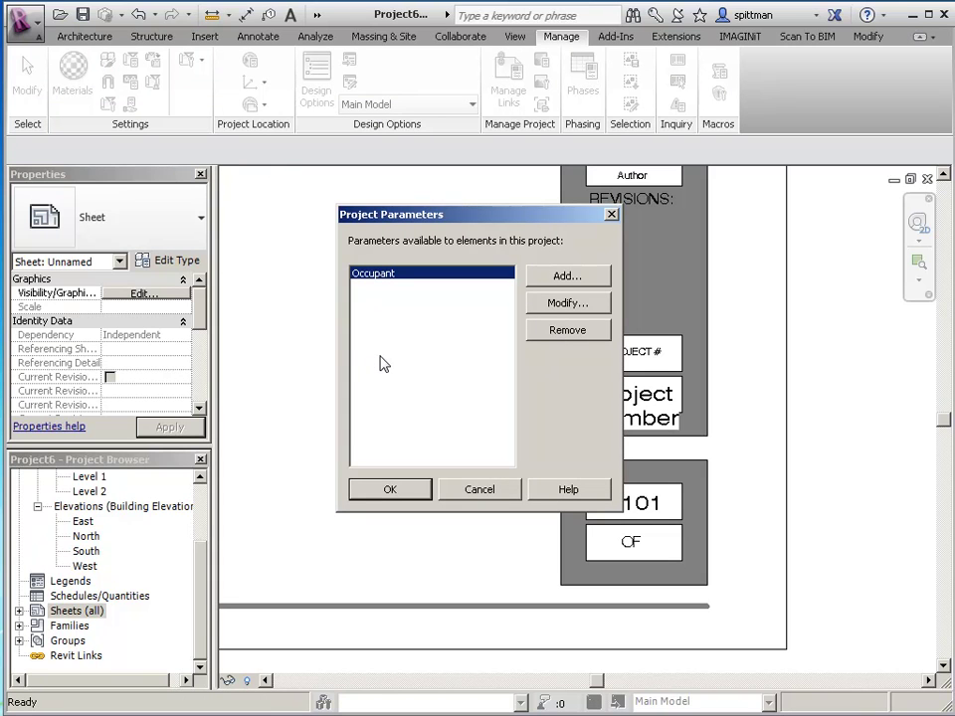
pyautogui.click(552, 281)
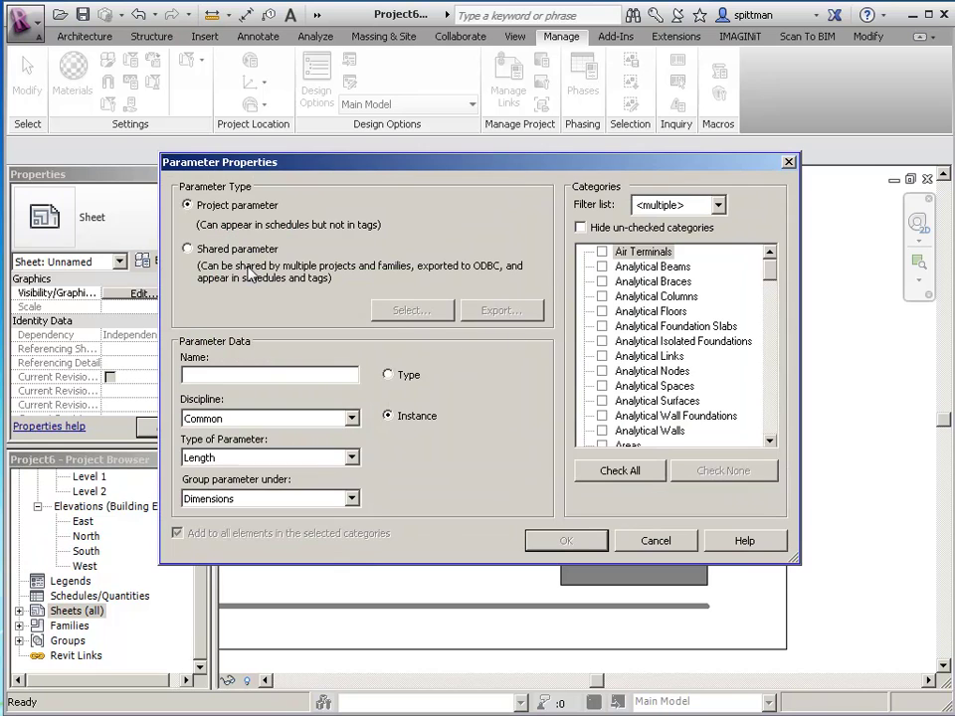
pyautogui.click(189, 249)
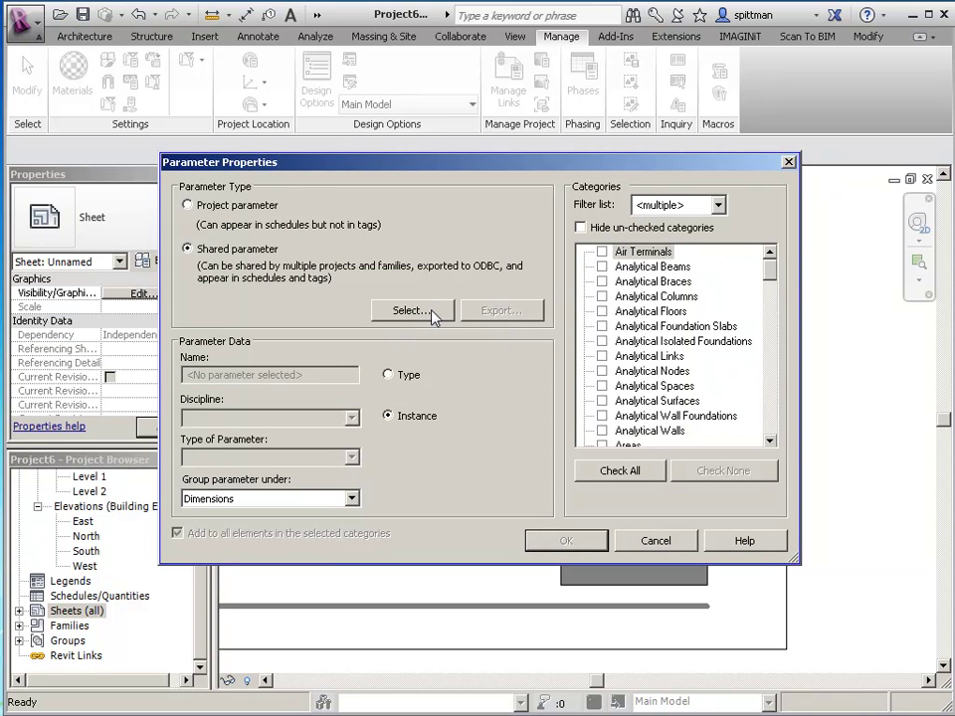
pyautogui.click(433, 314)
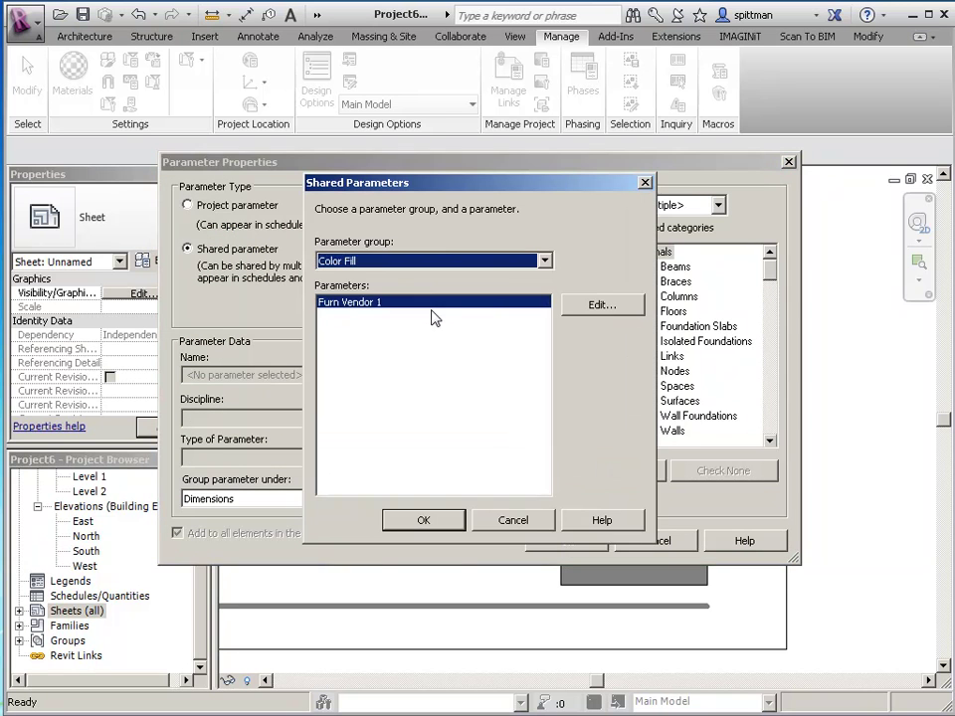
pyautogui.click(543, 262)
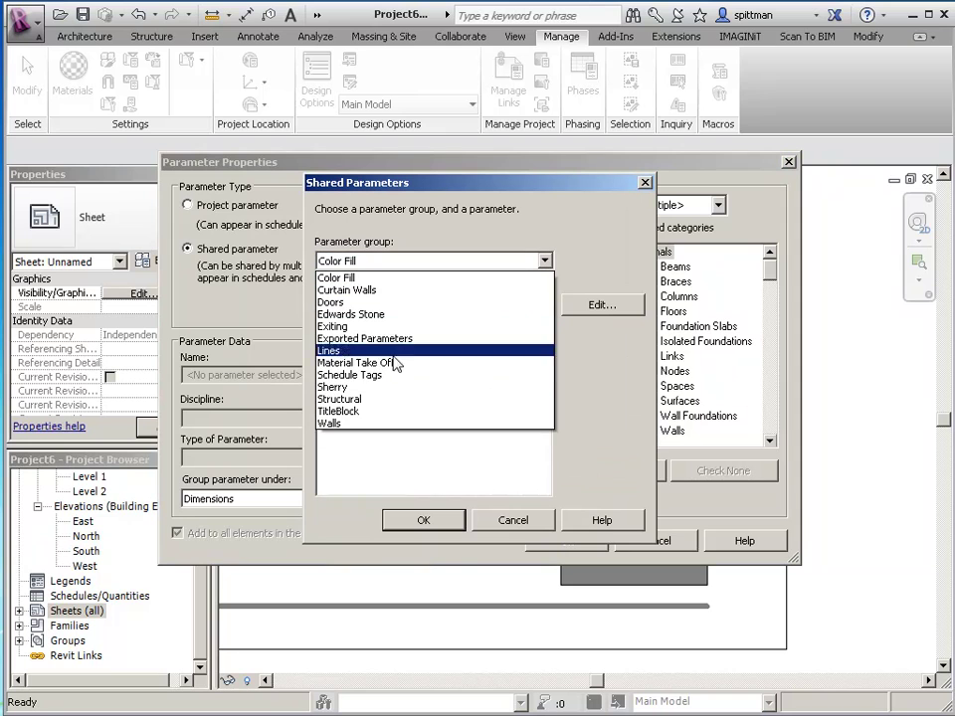
pyautogui.click(379, 411)
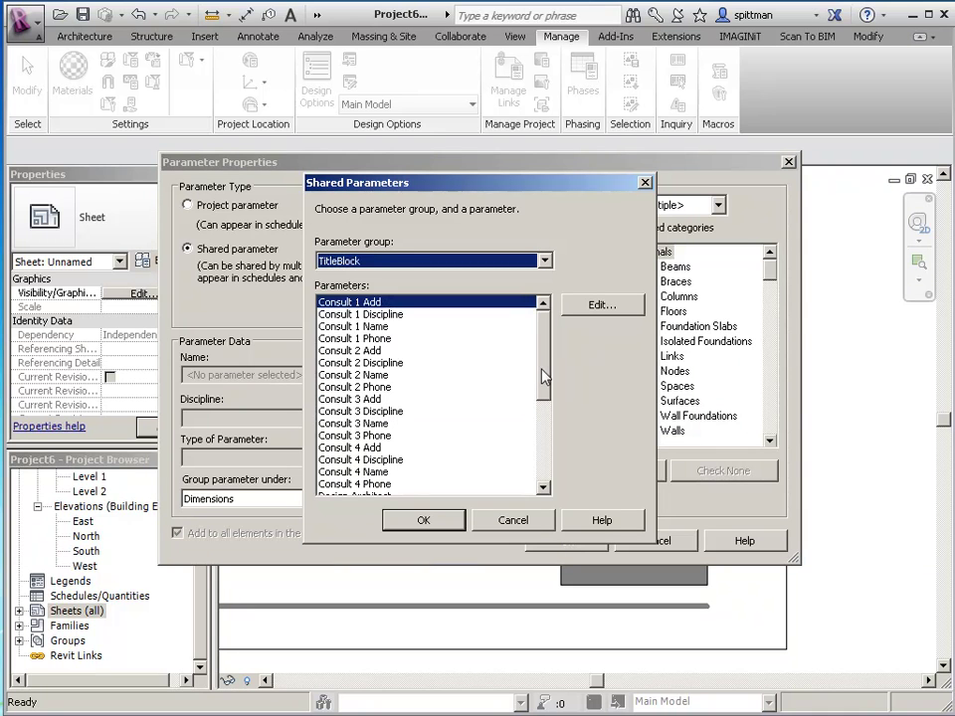
pyautogui.moveTo(543, 376); pyautogui.dragTo(542, 449)
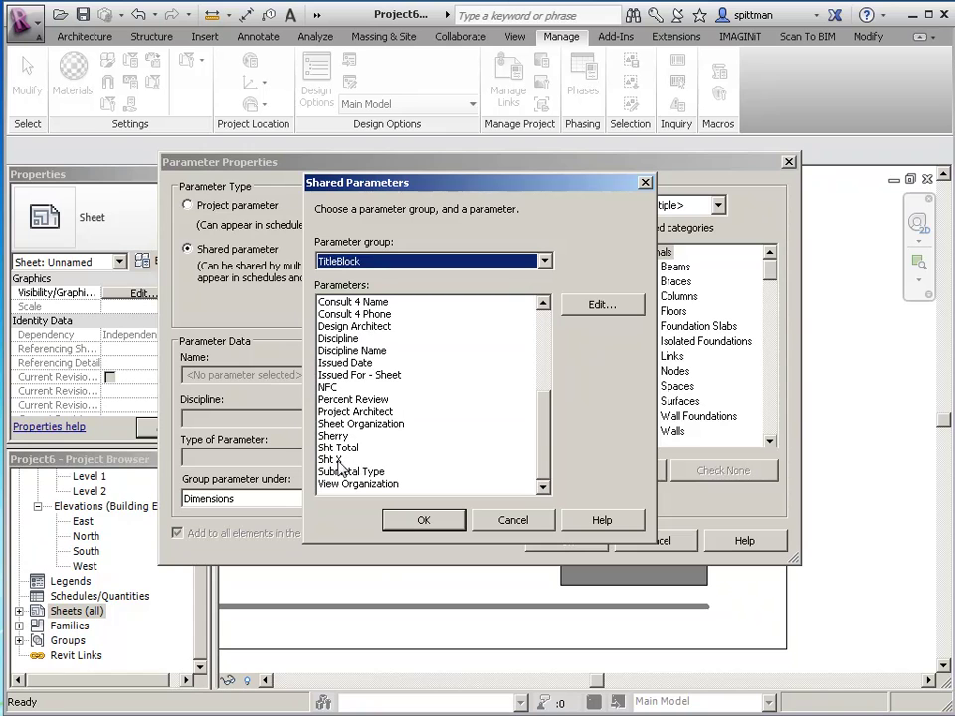
pyautogui.click(333, 459)
pyautogui.click(420, 521)
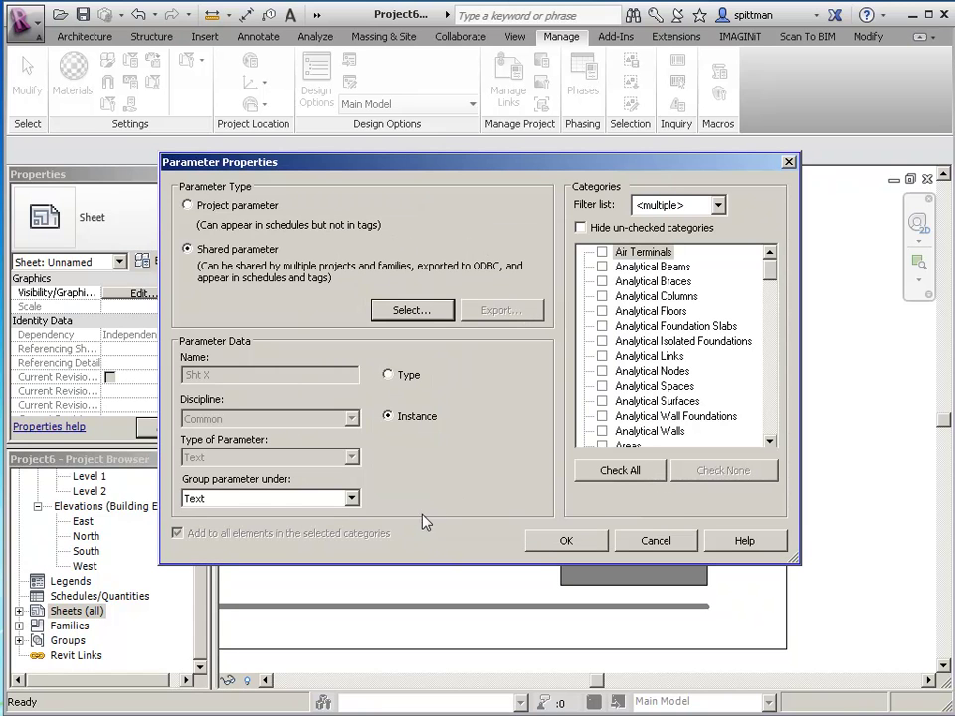
# Step: Apply Sht X to the Sheets category, grouped under Title Text
pyautogui.moveTo(774, 277); pyautogui.dragTo(781, 391)
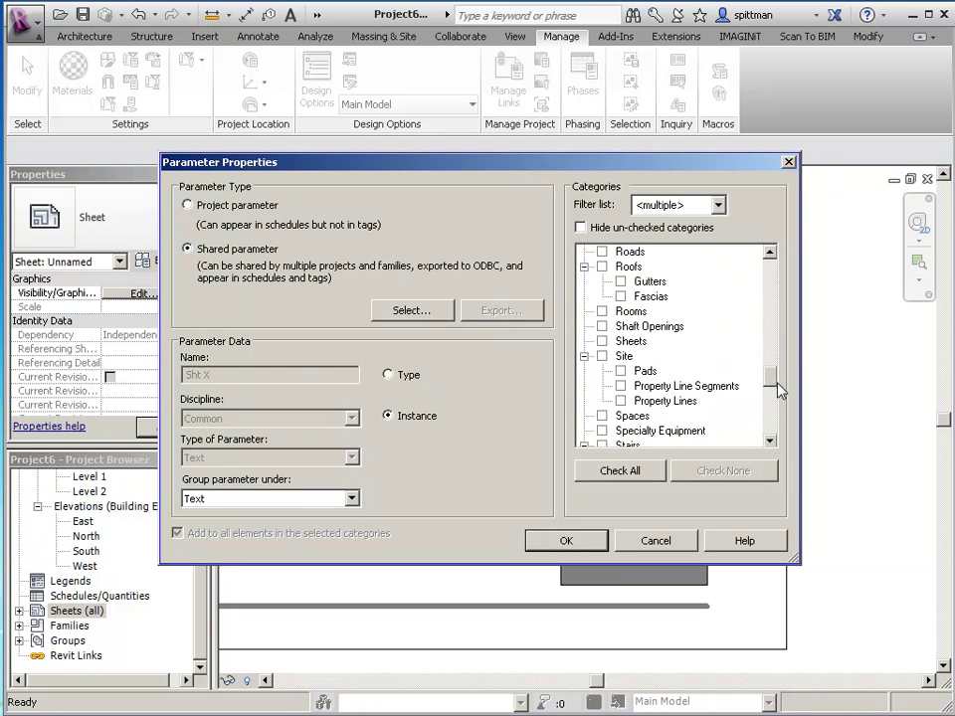
pyautogui.click(602, 341)
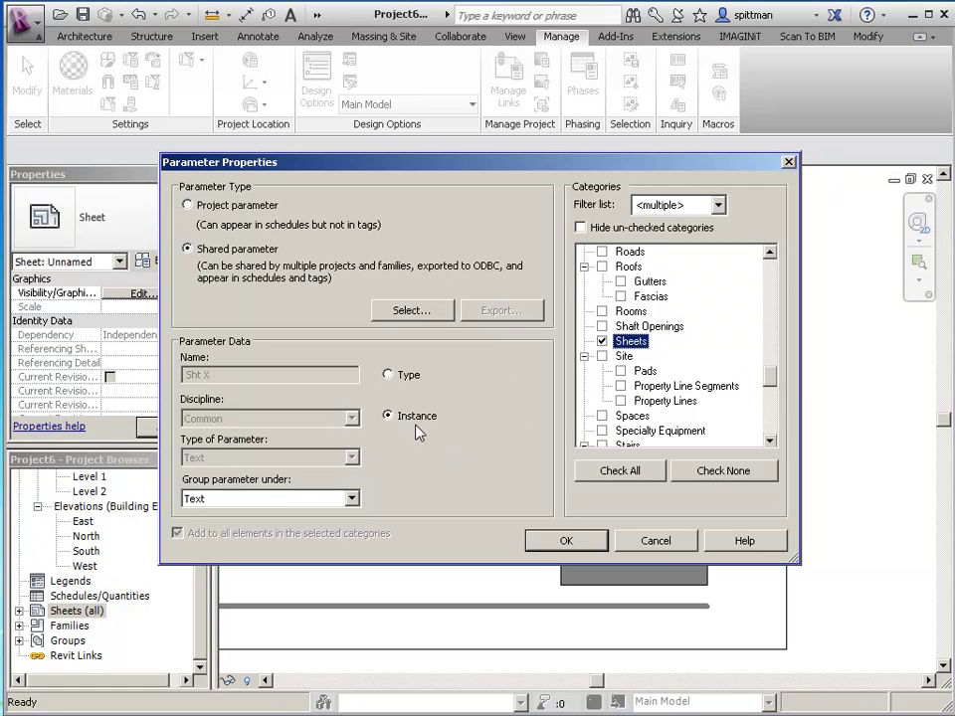
pyautogui.click(353, 500)
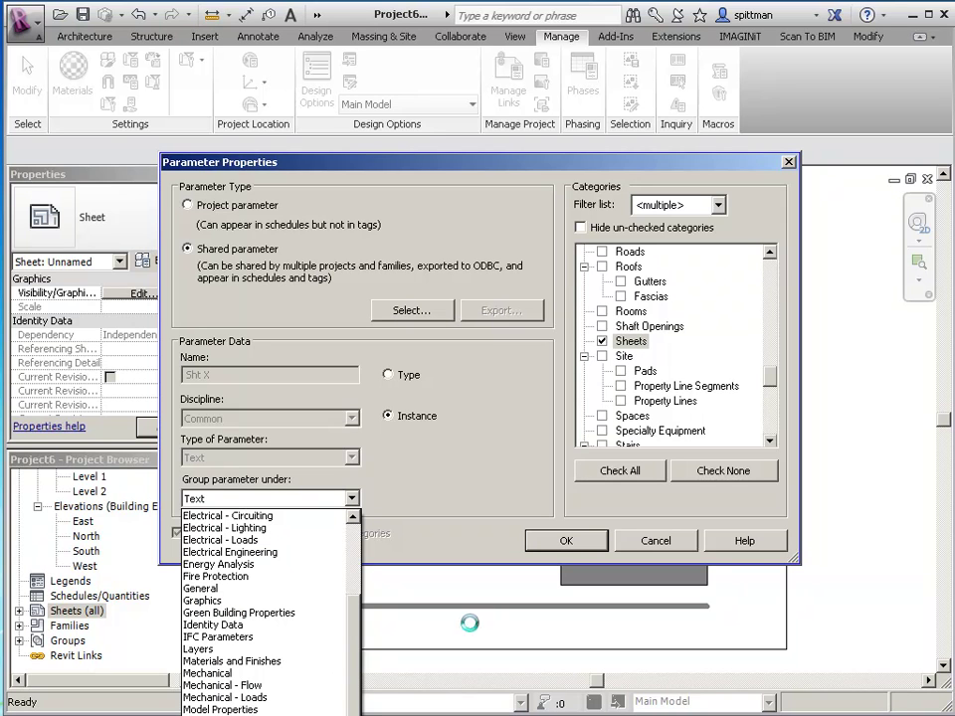
pyautogui.press('t')
pyautogui.press('Return')
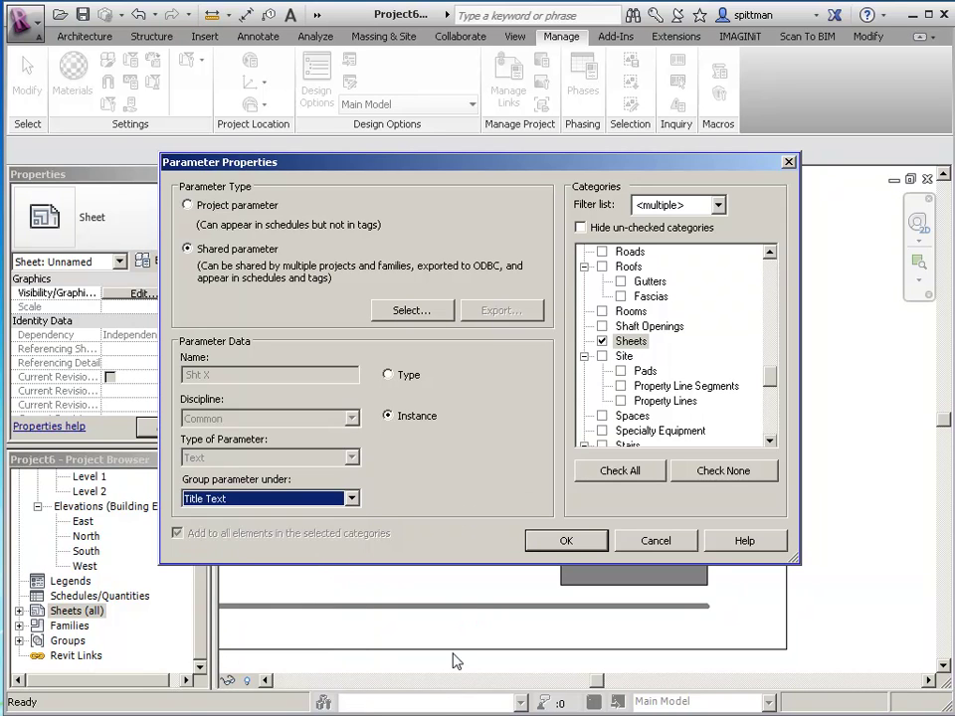
pyautogui.click(546, 541)
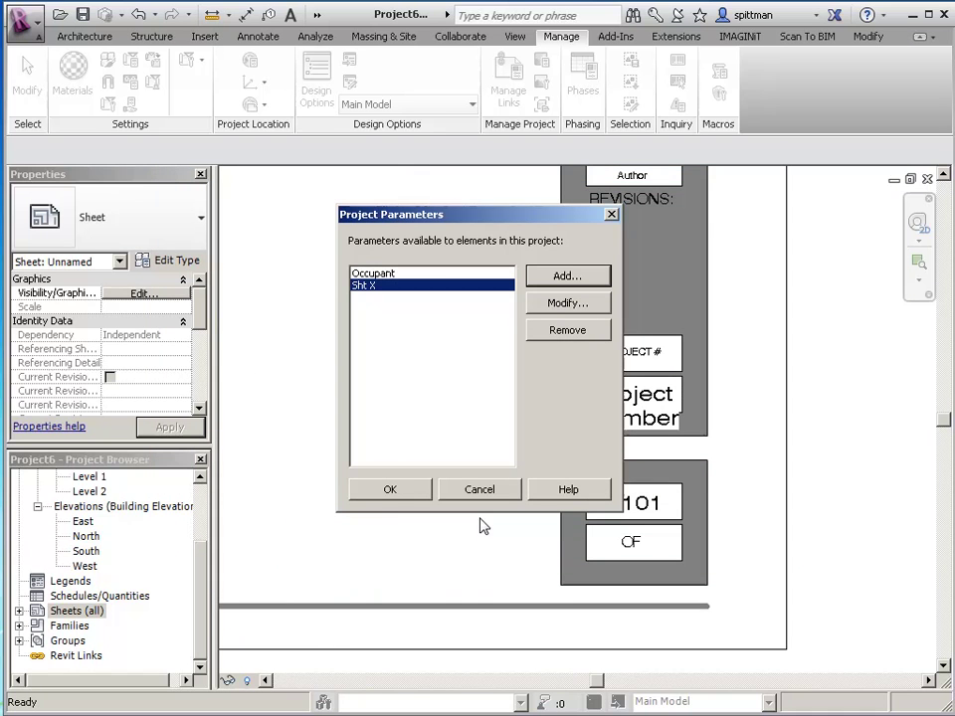
# Step: Close Project Parameters, review the Graphics options, and return to sheet A101's title block
pyautogui.click(389, 495)
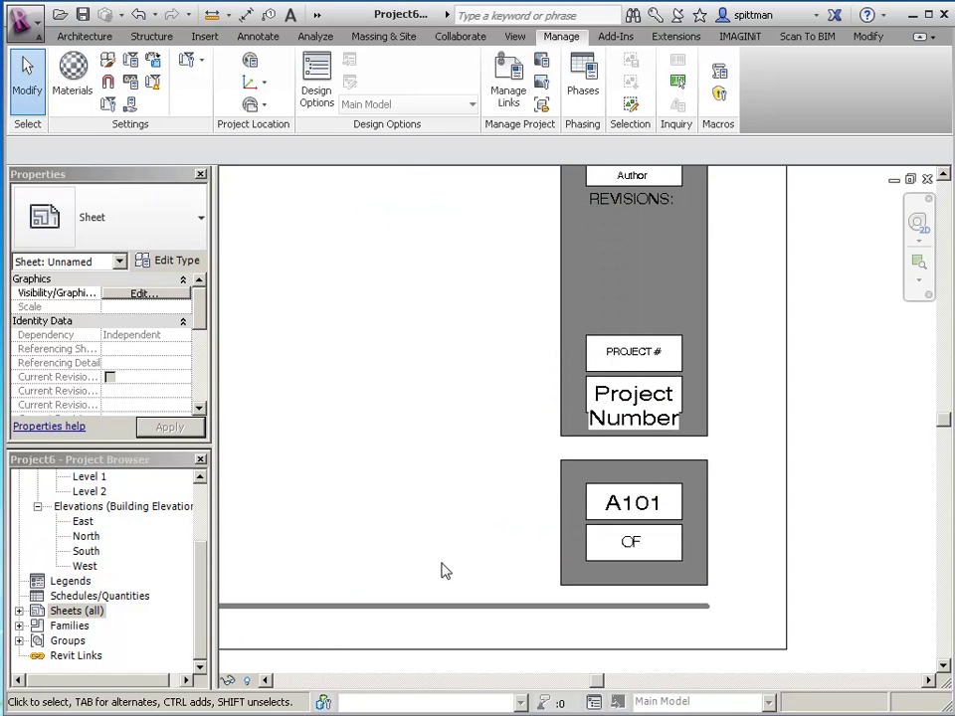
pyautogui.click(573, 580)
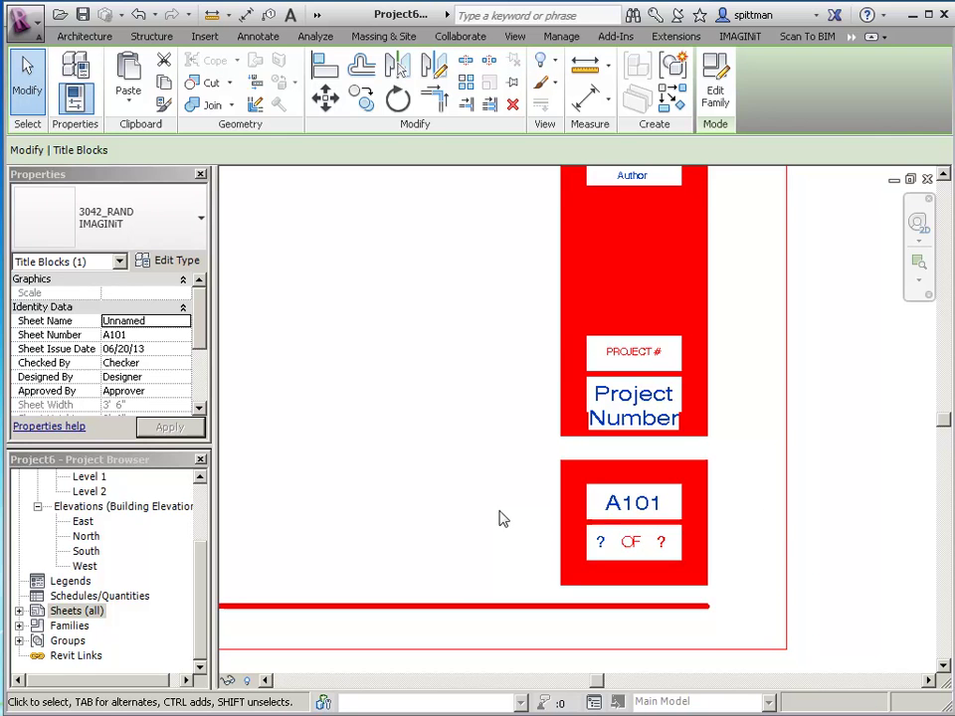
pyautogui.click(20, 16)
pyautogui.click(310, 522)
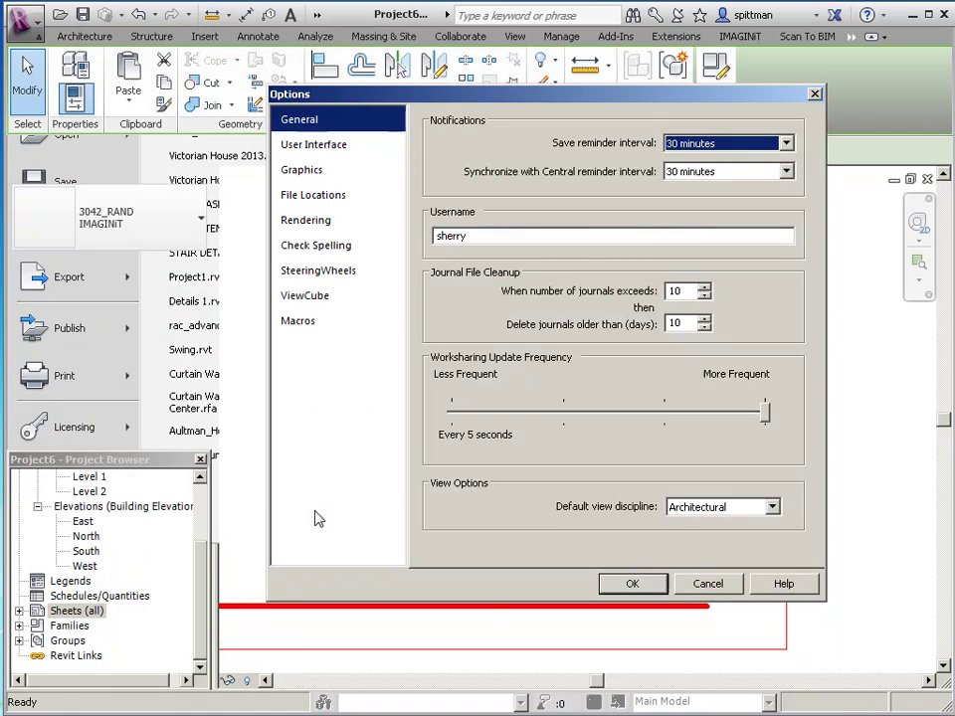
pyautogui.click(325, 170)
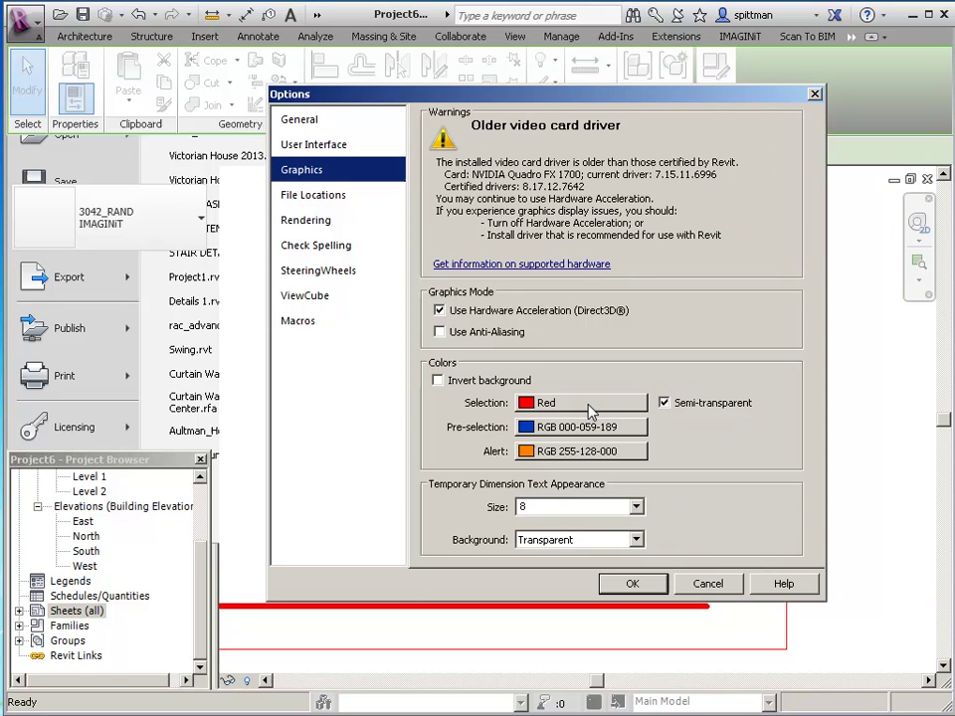
pyautogui.click(633, 585)
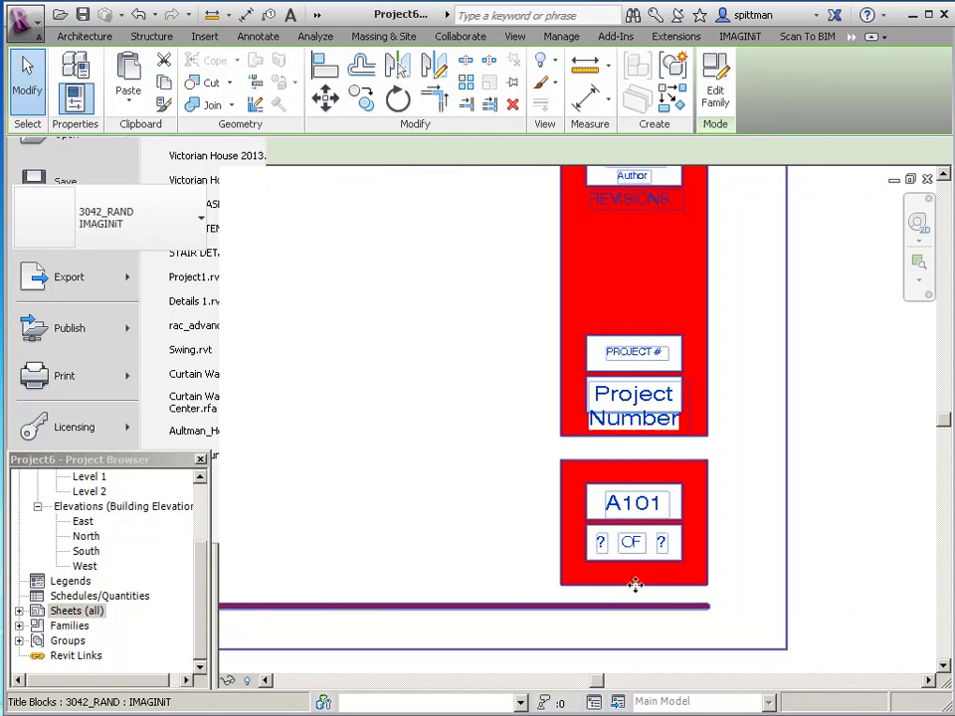
pyautogui.click(471, 576)
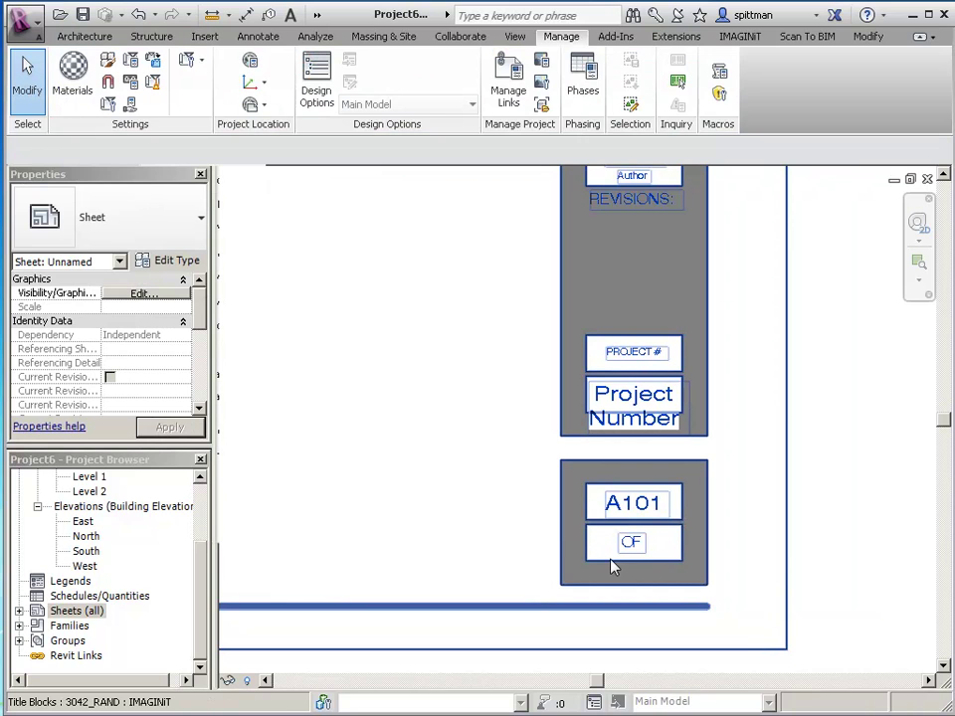
# Step: Add a new shared project parameter, choosing Sht Total from the TitleBlock group
pyautogui.click(609, 558)
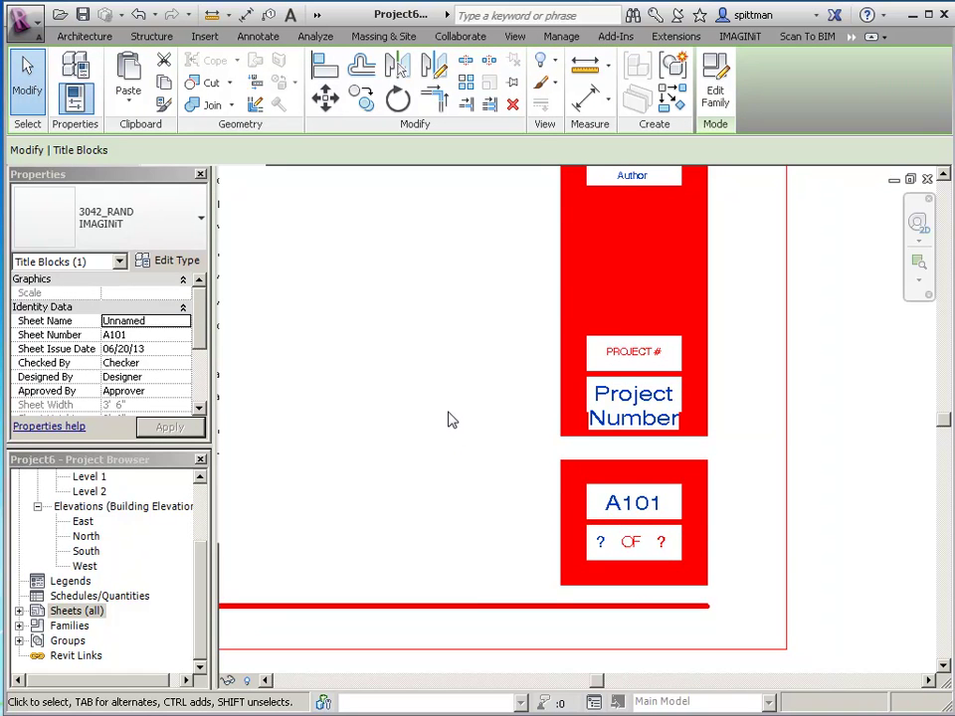
pyautogui.click(428, 467)
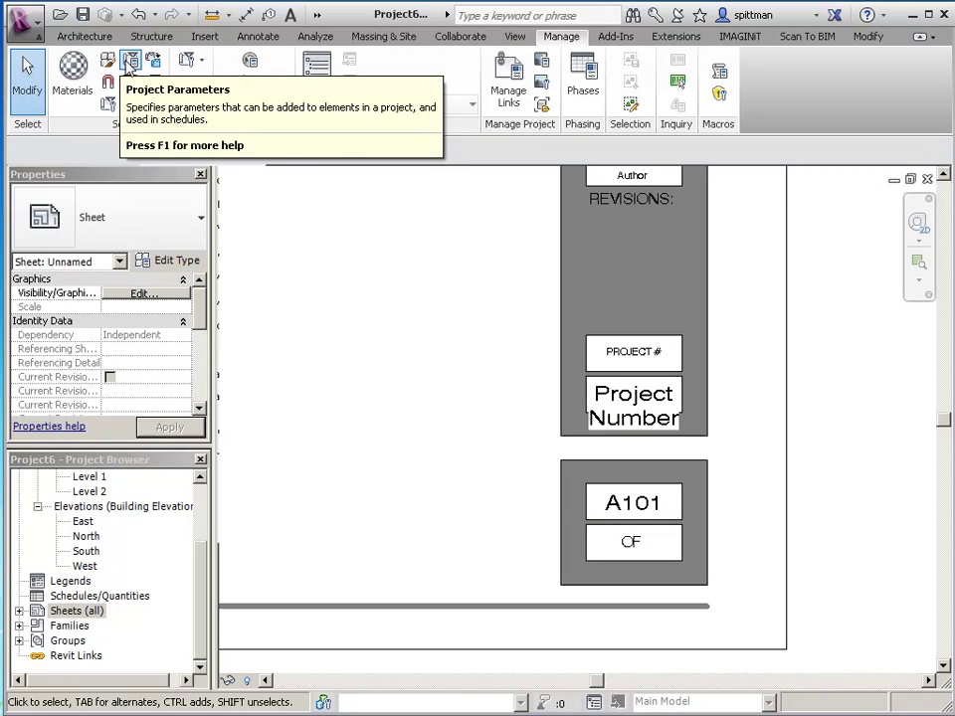
pyautogui.click(129, 62)
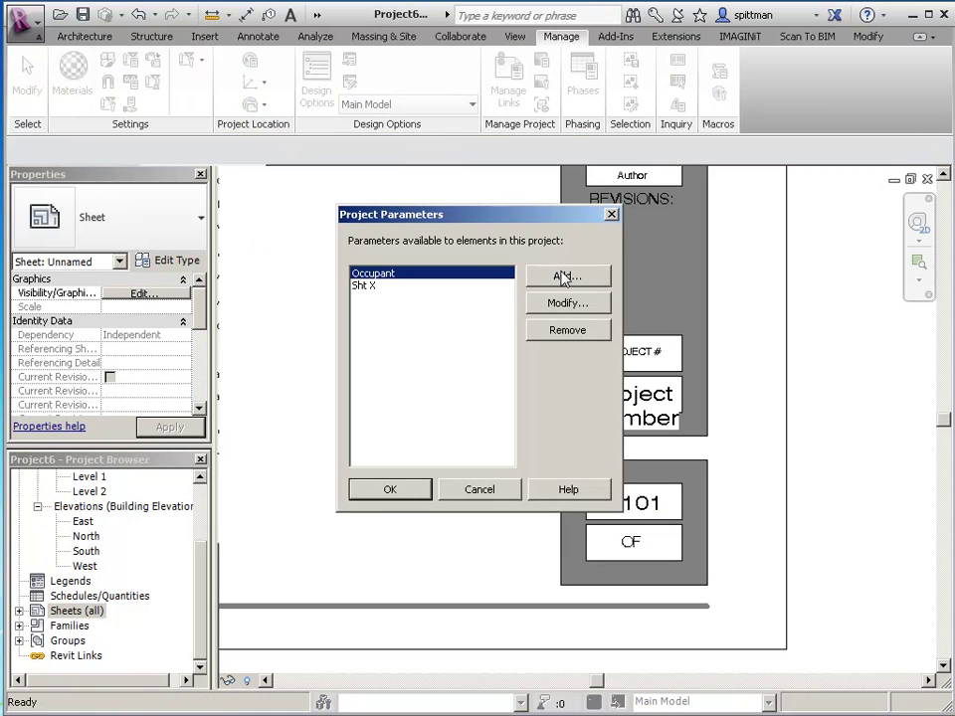
pyautogui.click(563, 277)
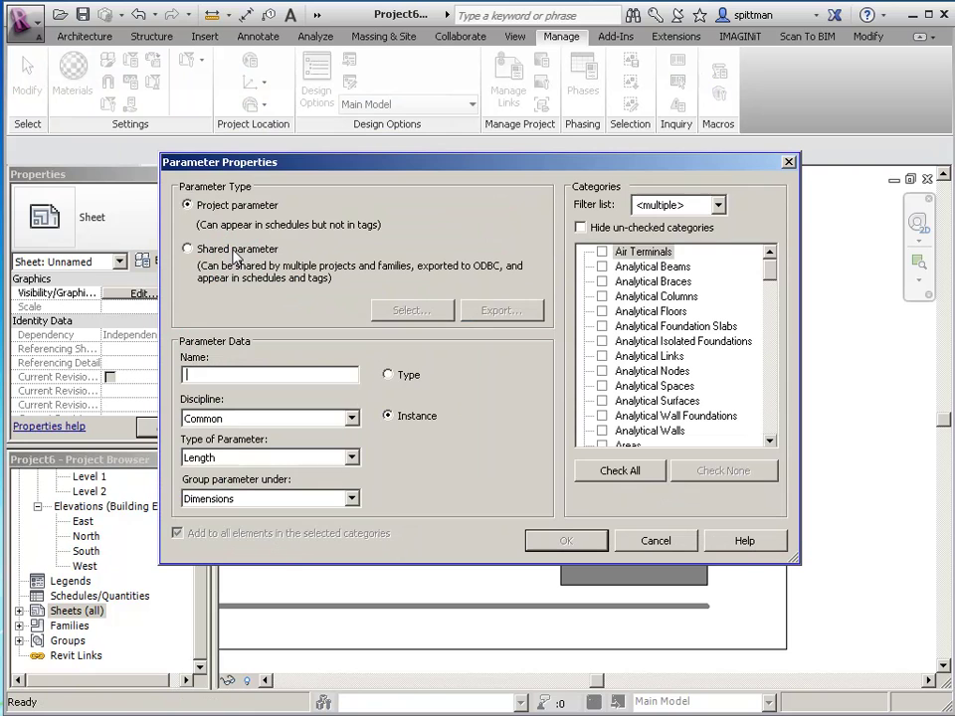
pyautogui.click(235, 251)
pyautogui.click(418, 310)
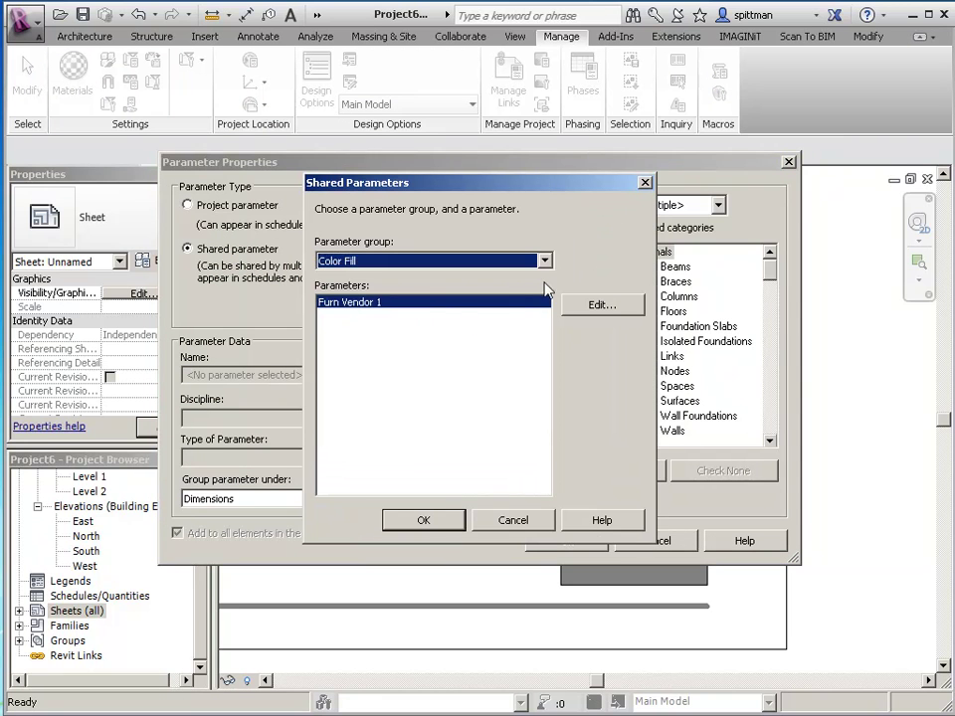
pyautogui.click(544, 260)
pyautogui.click(370, 470)
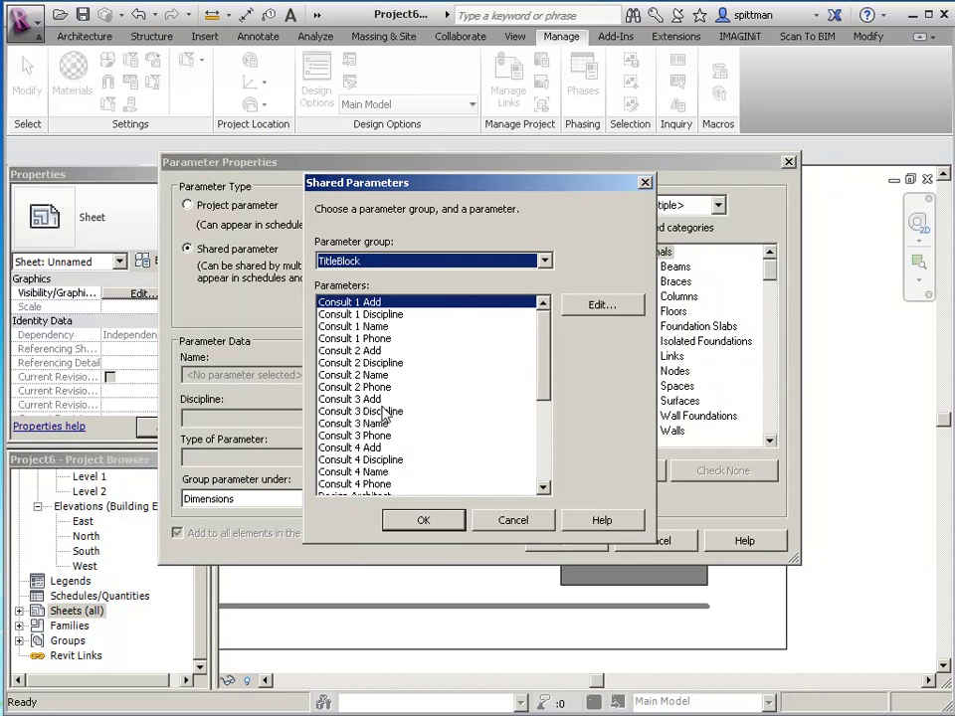
pyautogui.moveTo(543, 382); pyautogui.dragTo(525, 491)
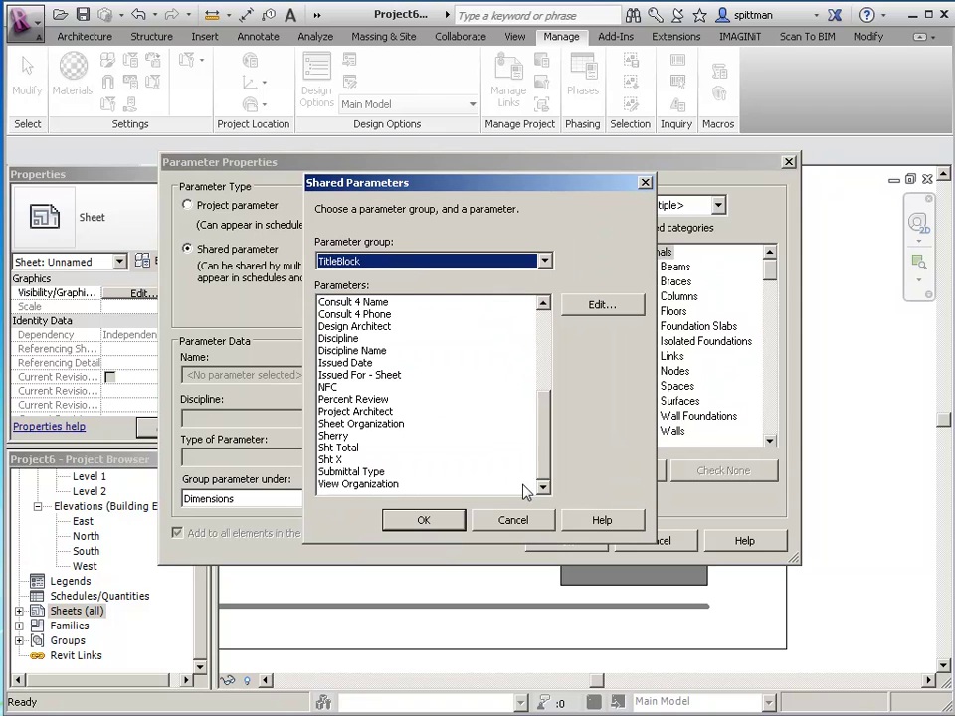
pyautogui.click(338, 448)
pyautogui.click(442, 524)
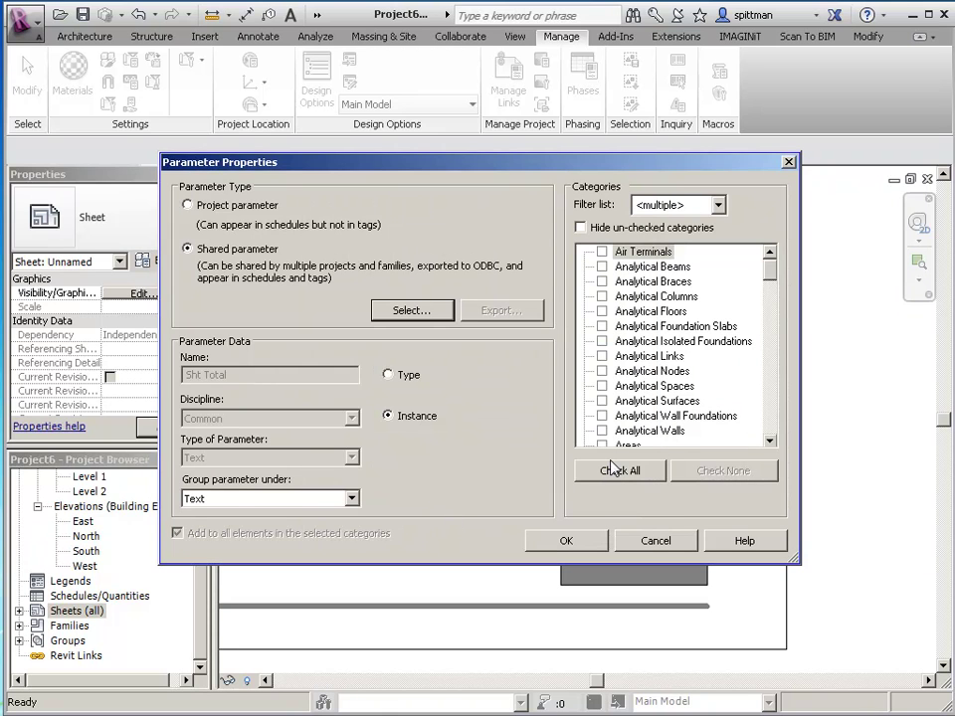
# Step: Make Sht Total an instance parameter on Project Information, grouped under Title Text
pyautogui.click(773, 292)
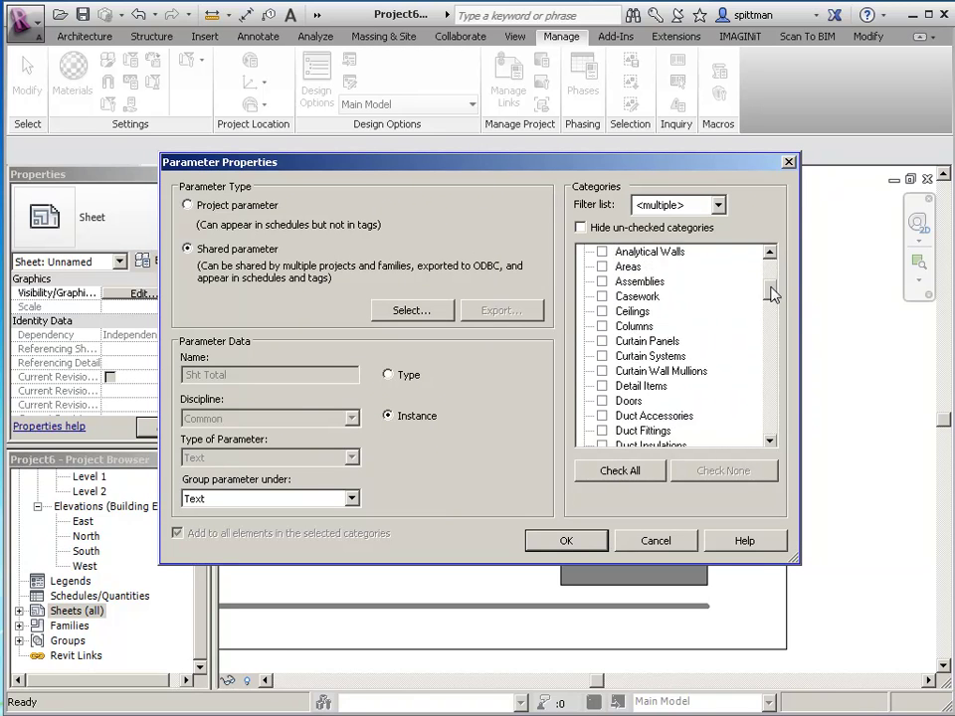
pyautogui.moveTo(773, 293); pyautogui.dragTo(763, 376)
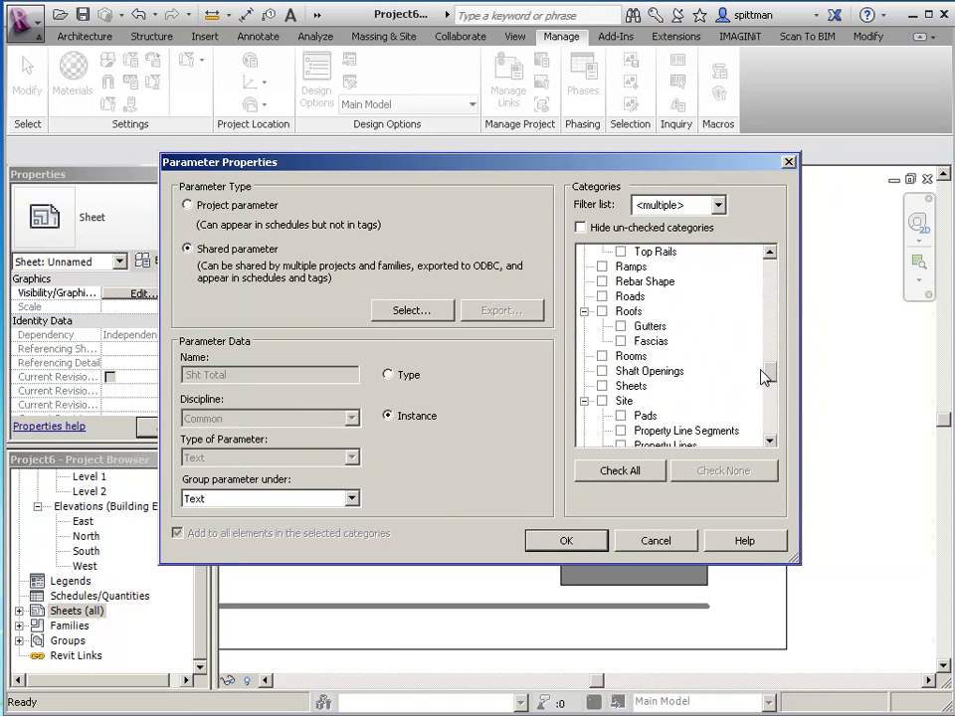
pyautogui.click(388, 375)
pyautogui.scroll(-10, 774, 312)
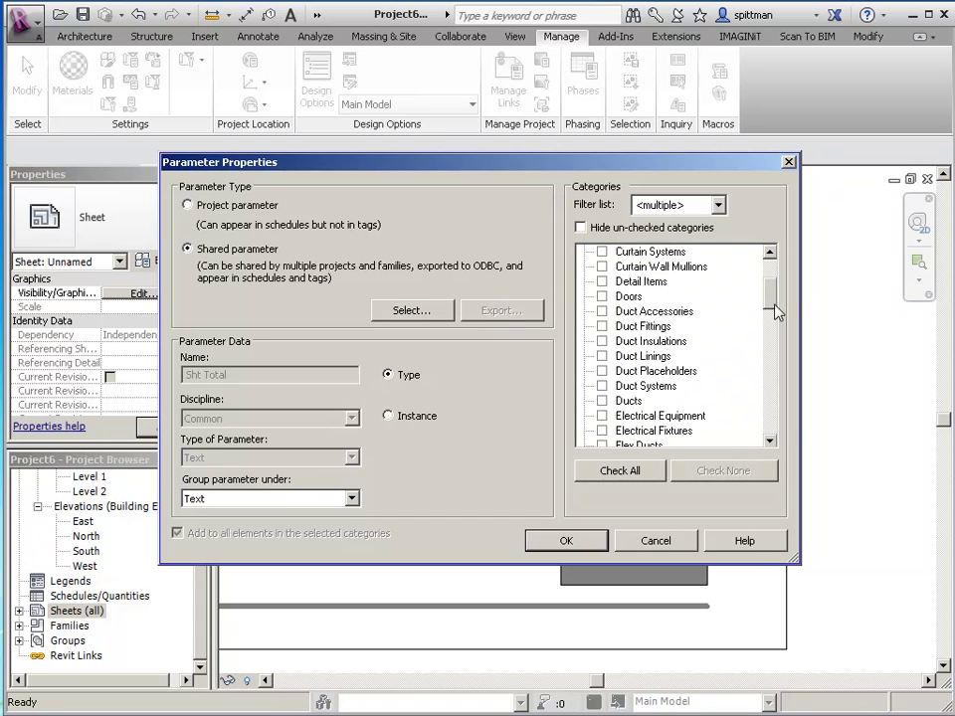
pyautogui.moveTo(779, 364); pyautogui.dragTo(778, 388)
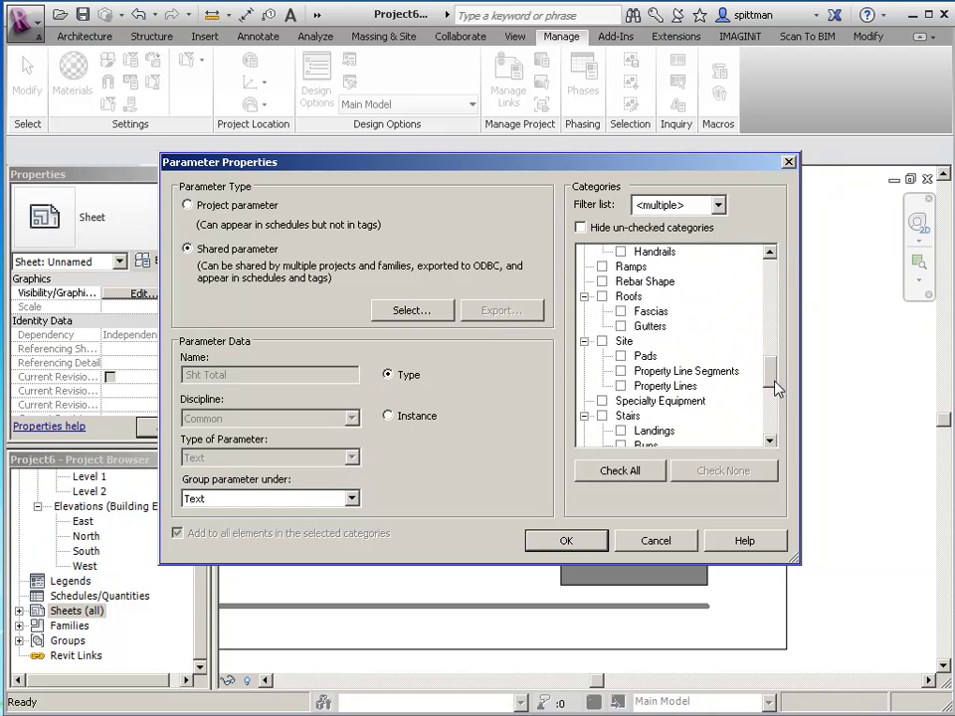
pyautogui.click(388, 418)
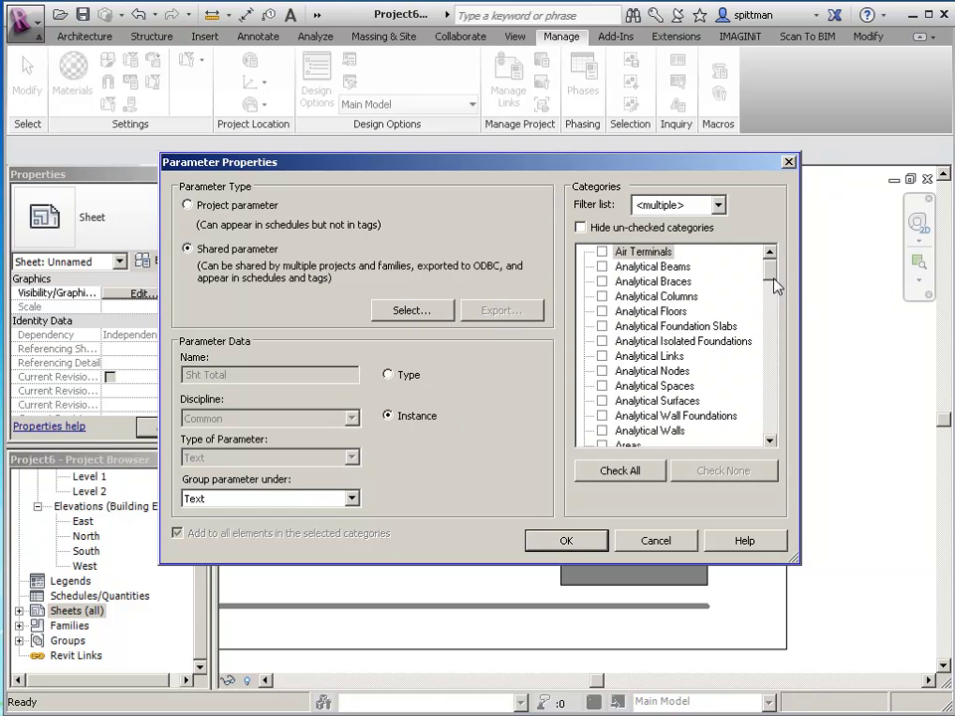
pyautogui.moveTo(775, 287); pyautogui.dragTo(776, 366)
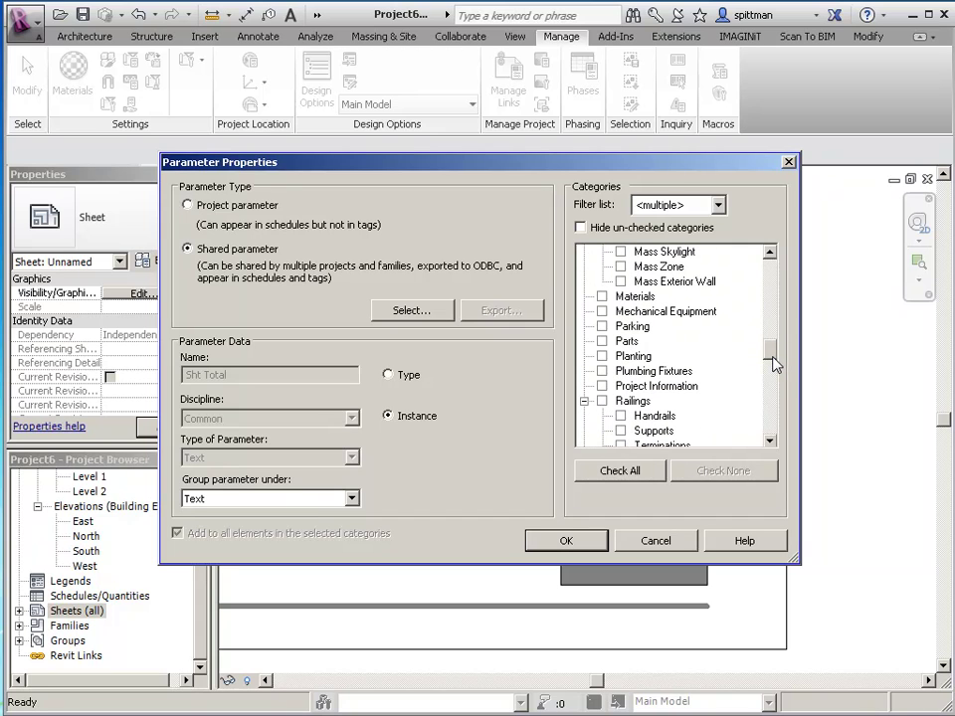
pyautogui.click(601, 386)
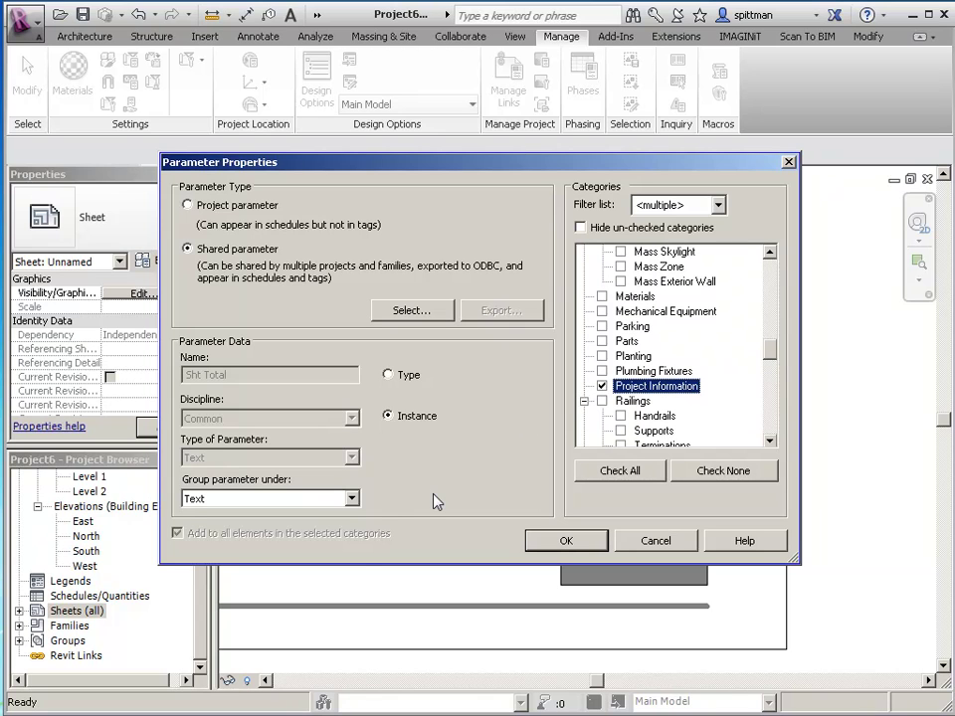
pyautogui.click(352, 500)
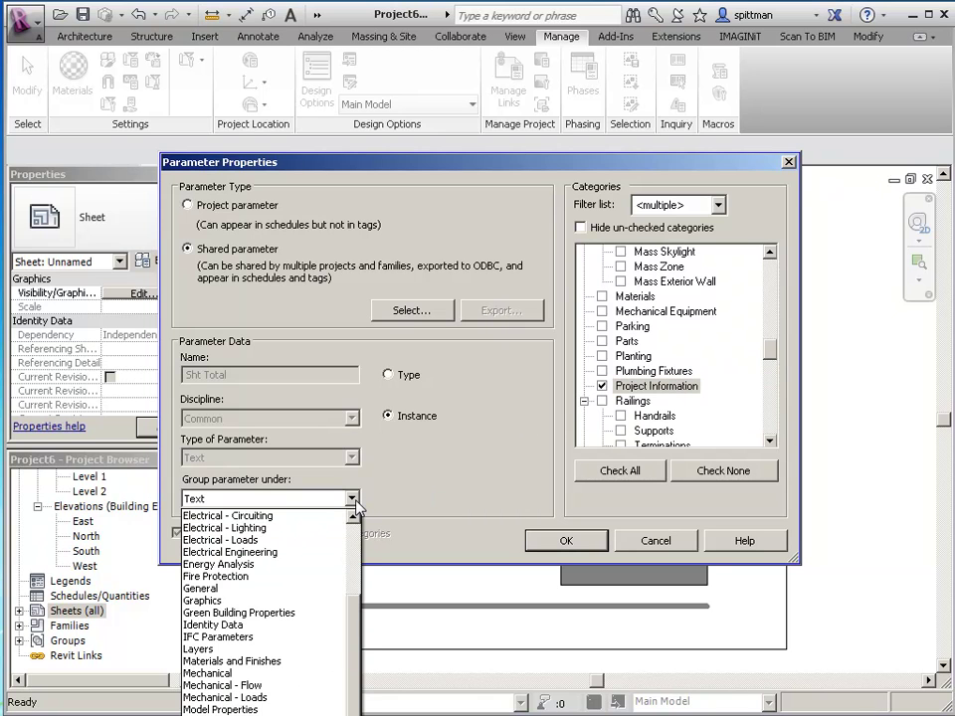
pyautogui.press('t')
pyautogui.press('Return')
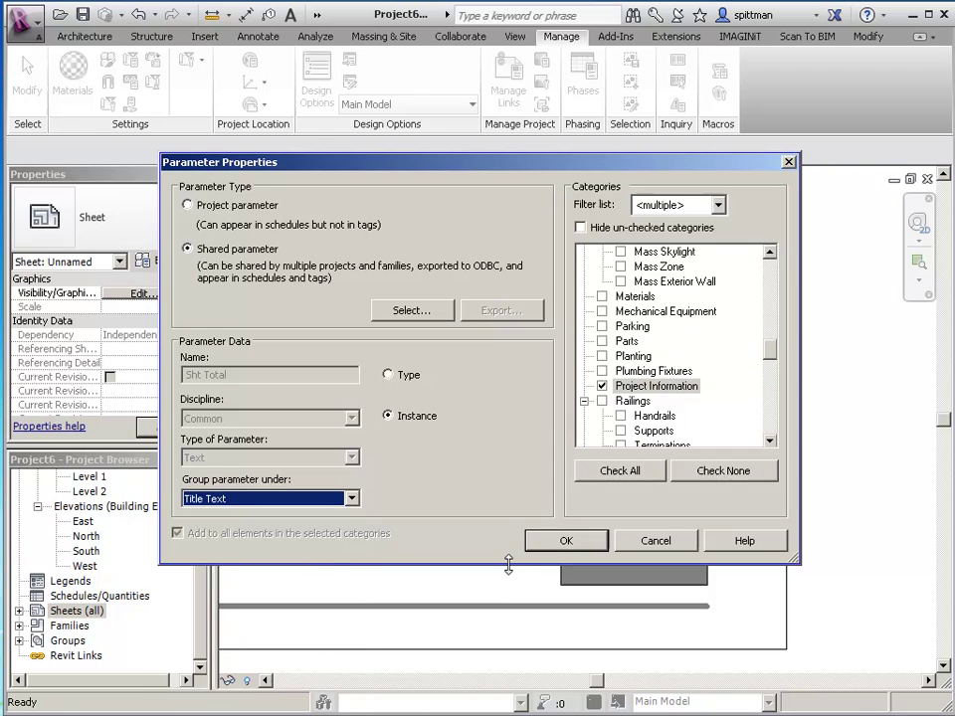
pyautogui.click(554, 550)
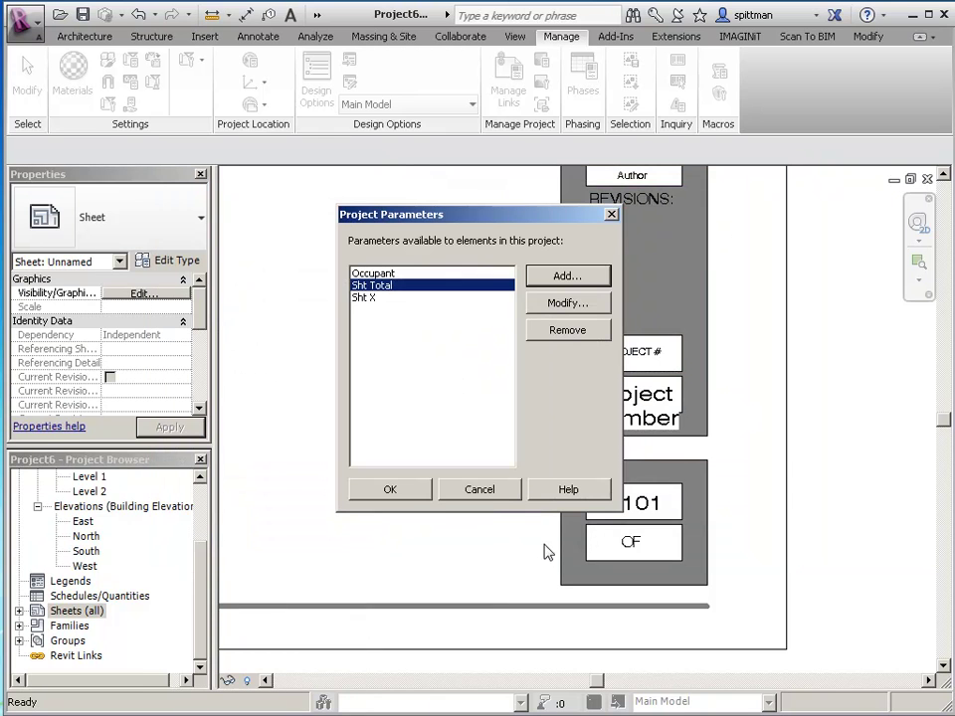
pyautogui.click(390, 492)
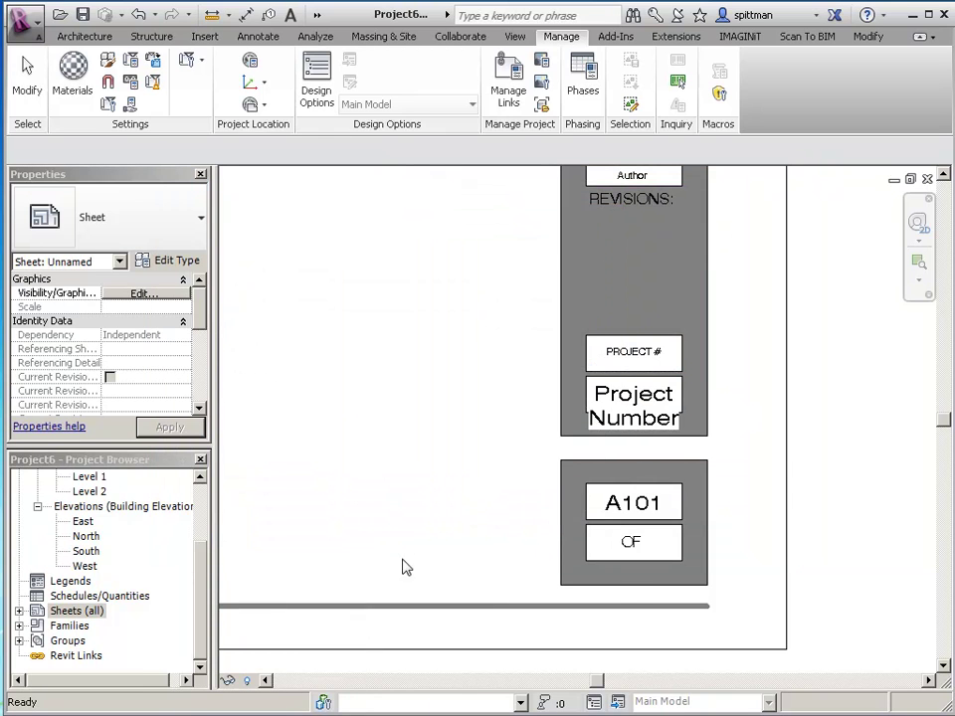
# Step: Enter 1 as the sheet number and 25 as the total on A101's title block
pyautogui.click(604, 564)
pyautogui.click(602, 546)
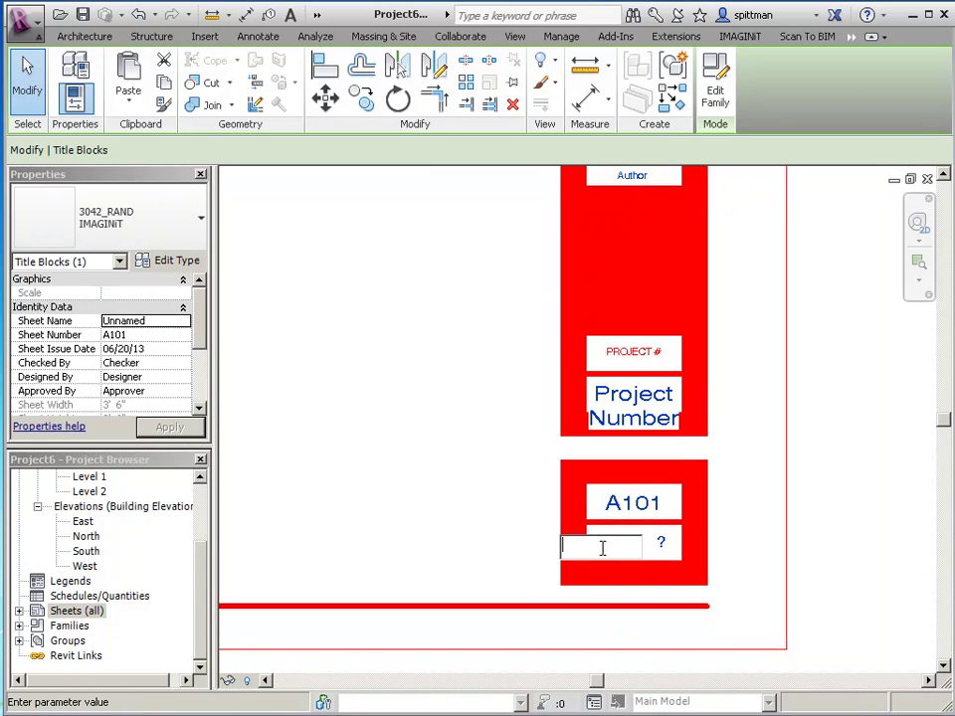
pyautogui.write('1')
pyautogui.press('Return')
pyautogui.click(662, 545)
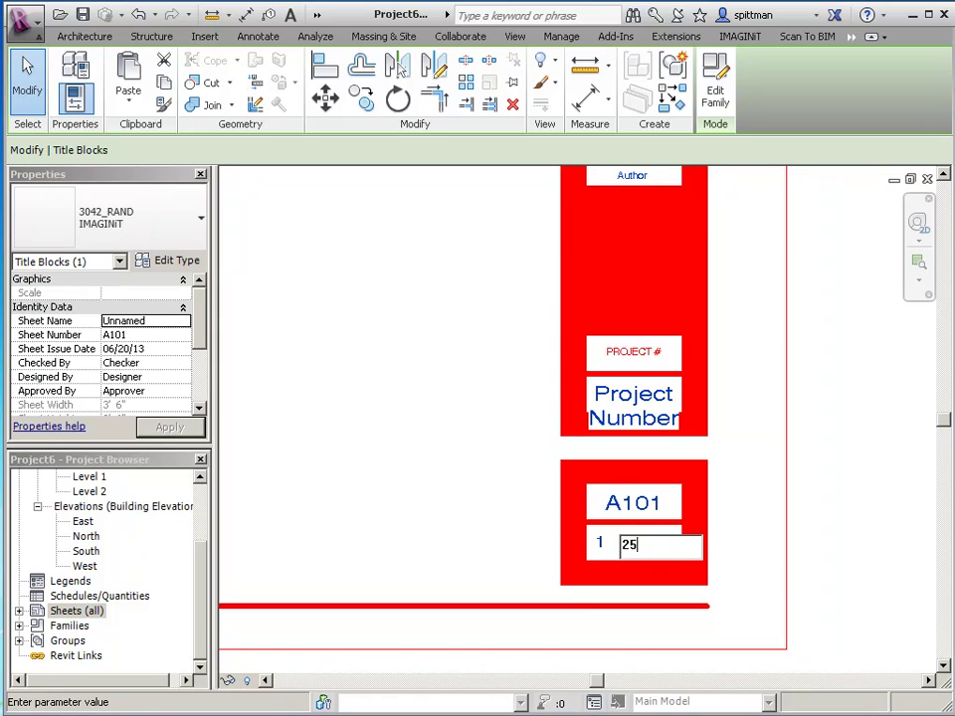
pyautogui.press('Return')
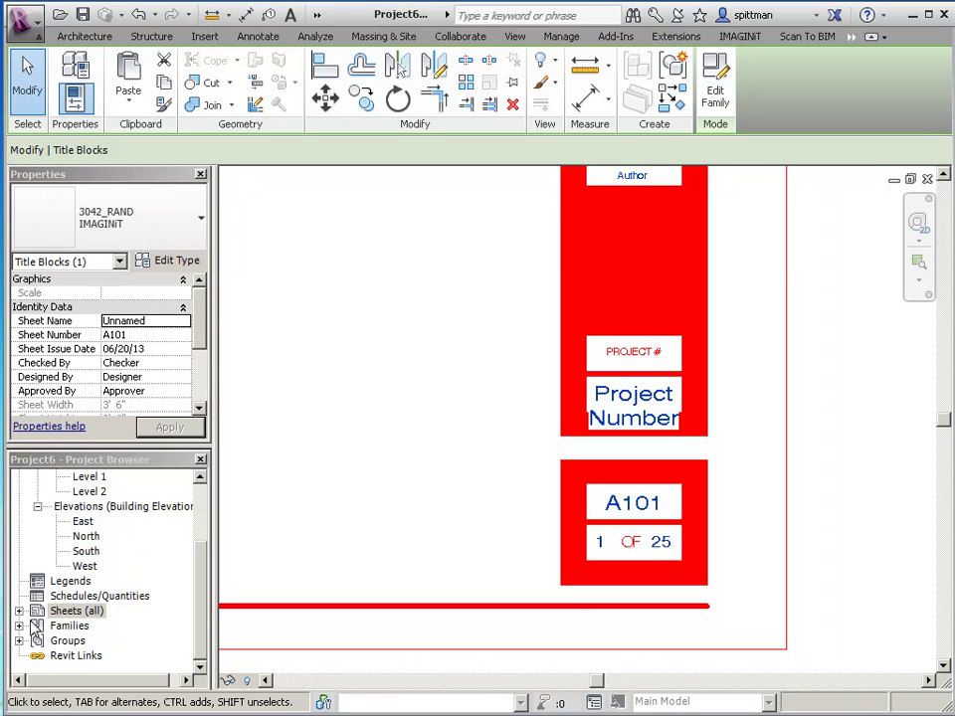
pyautogui.rightClick(90, 611)
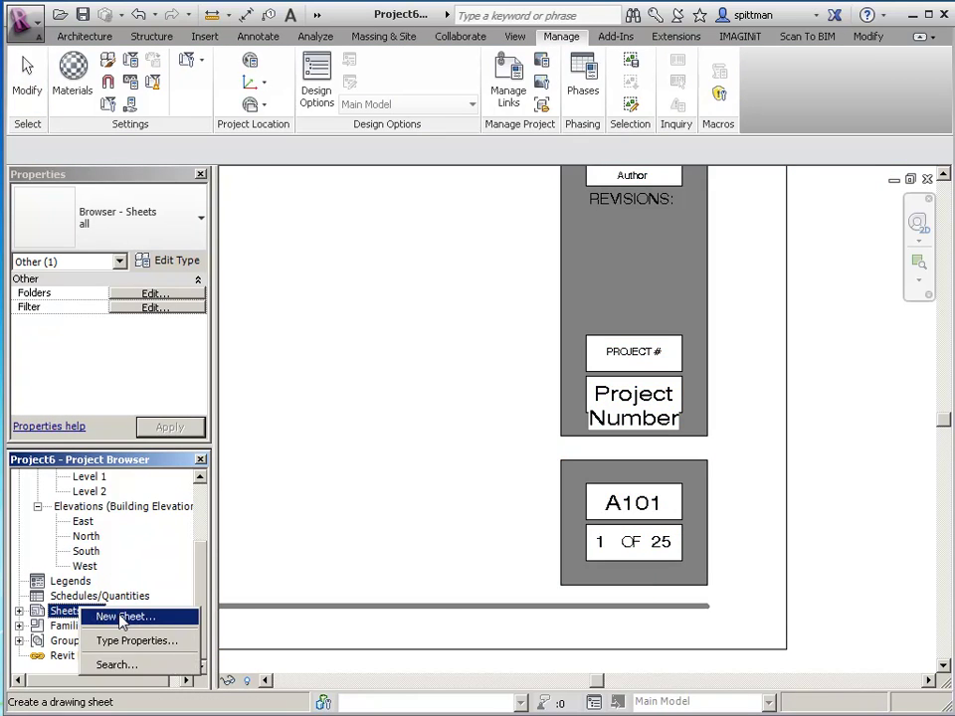
# Step: Create sheet A102 with the 3042_RAND title block and select its title block
pyautogui.click(123, 618)
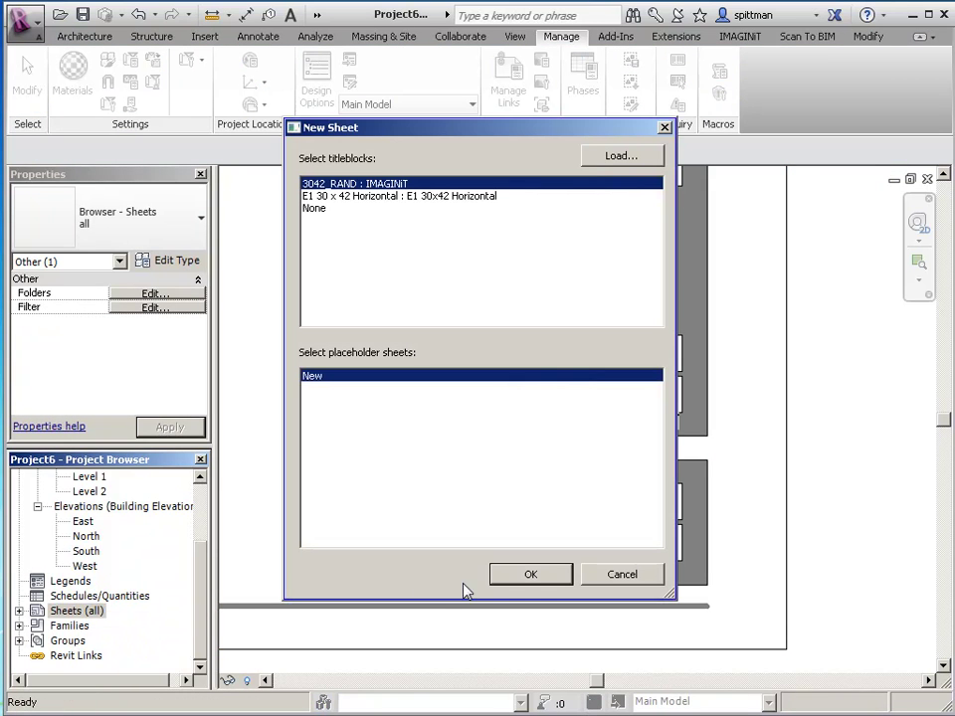
pyautogui.click(529, 583)
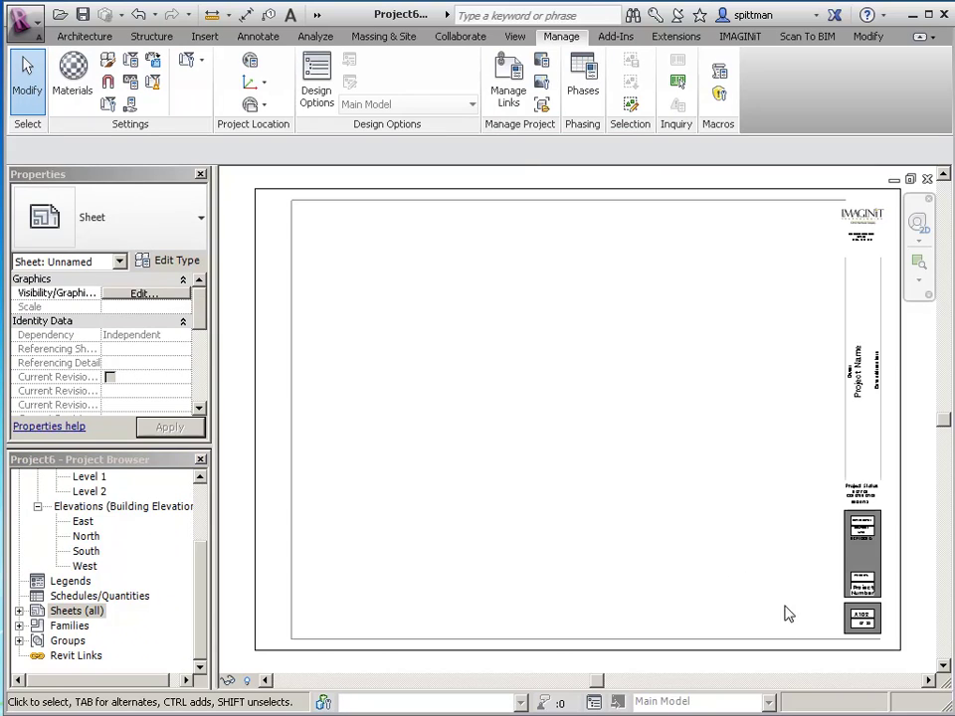
pyautogui.scroll(6, 788, 614)
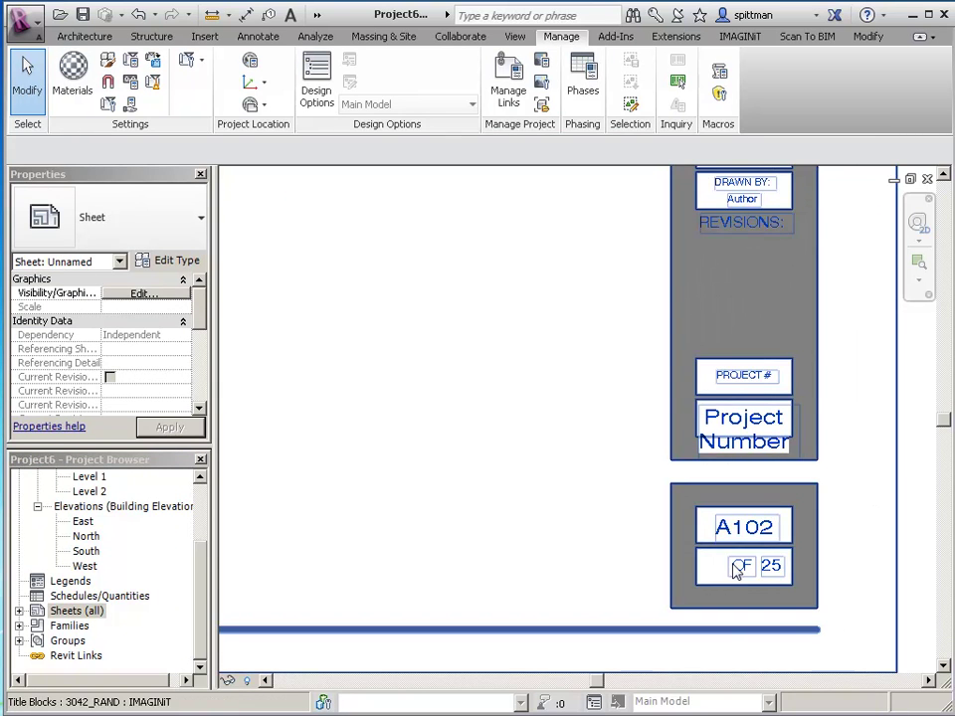
pyautogui.click(736, 569)
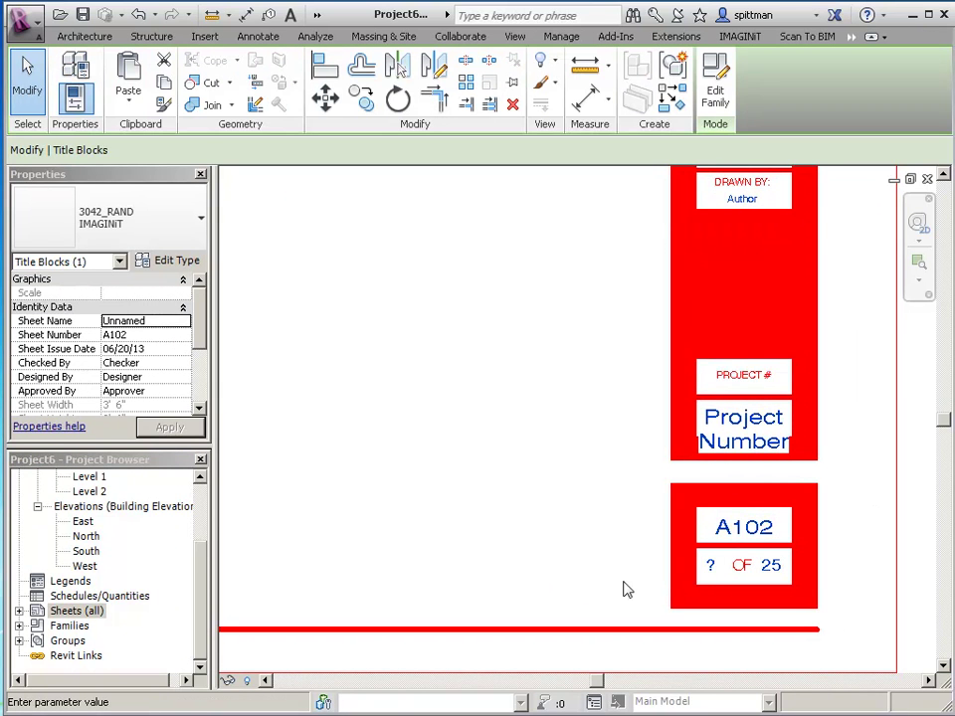